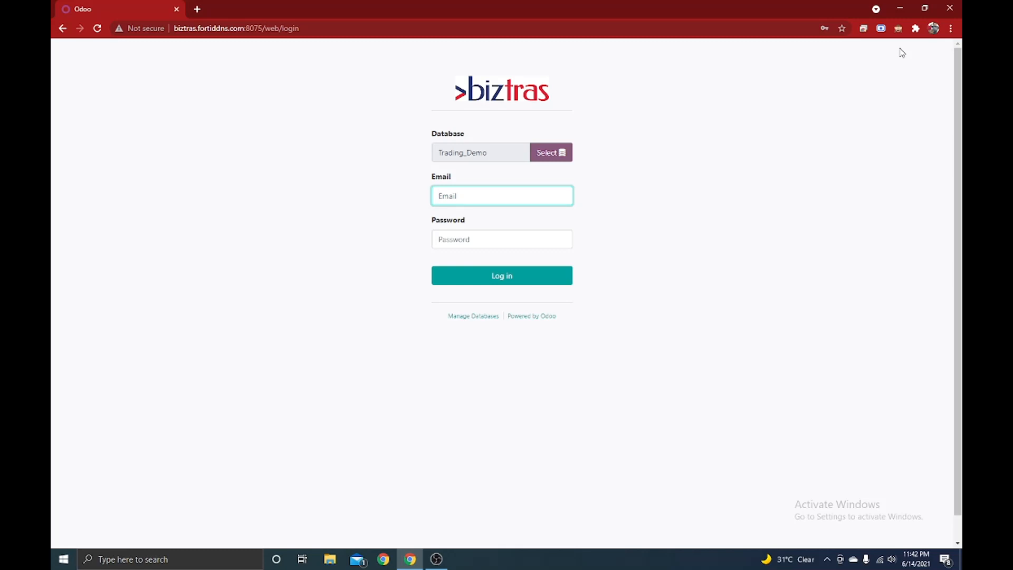
Log in to the Trading_Demo database as admin, filling the password field from the saved login.
{"action": "type", "text": "ad"}
{"action": "key", "text": "Down"}
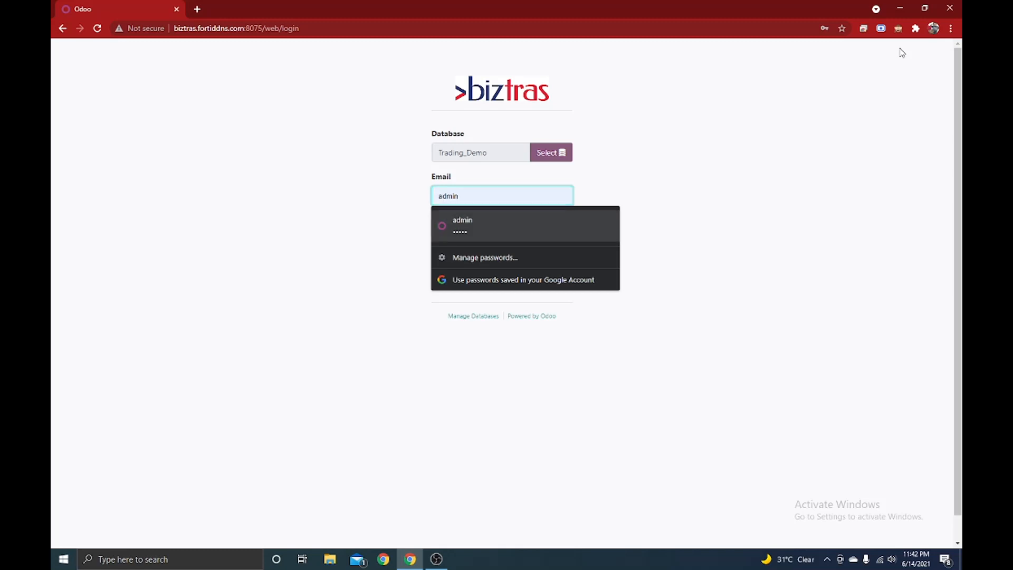
{"action": "key", "text": "Return"}
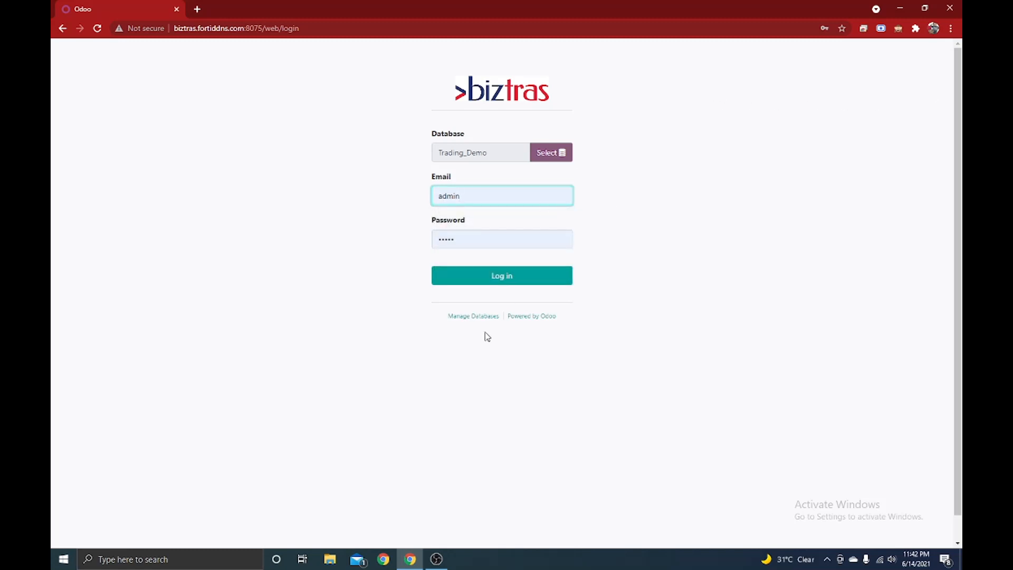
{"action": "left_click", "coordinate": [502, 274]}
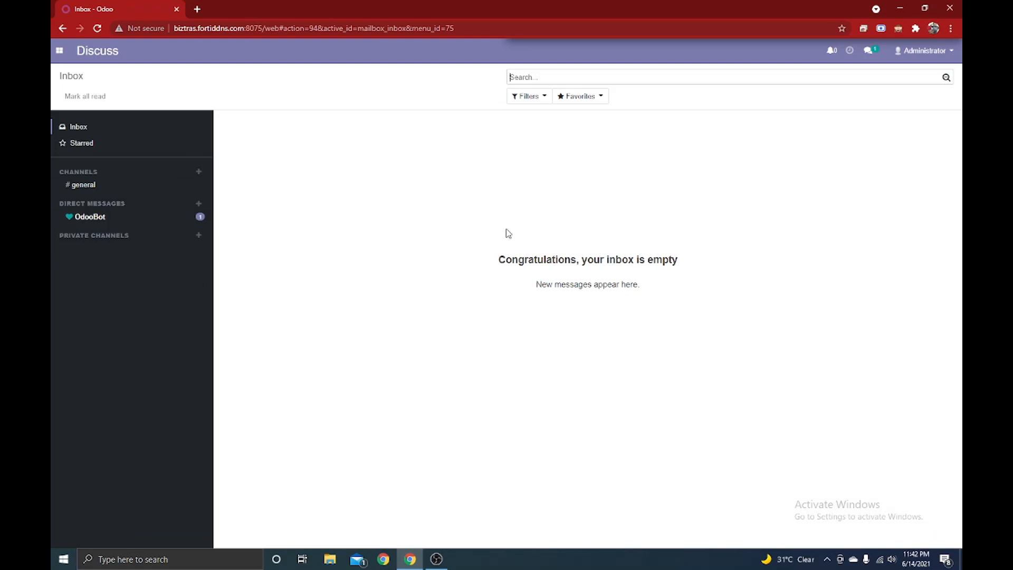
{"action": "left_click", "coordinate": [60, 59]}
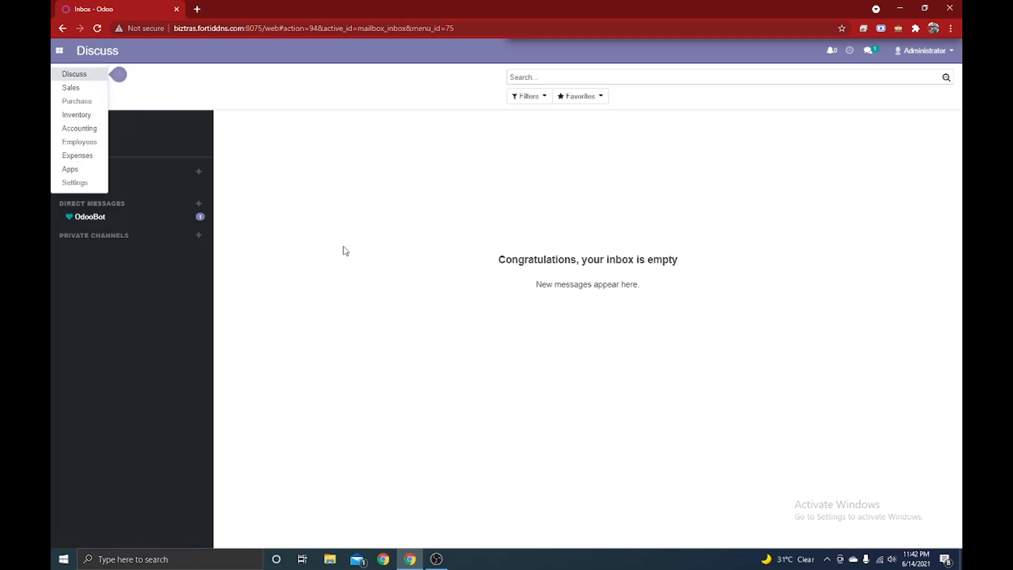
{"action": "left_click", "coordinate": [82, 74]}
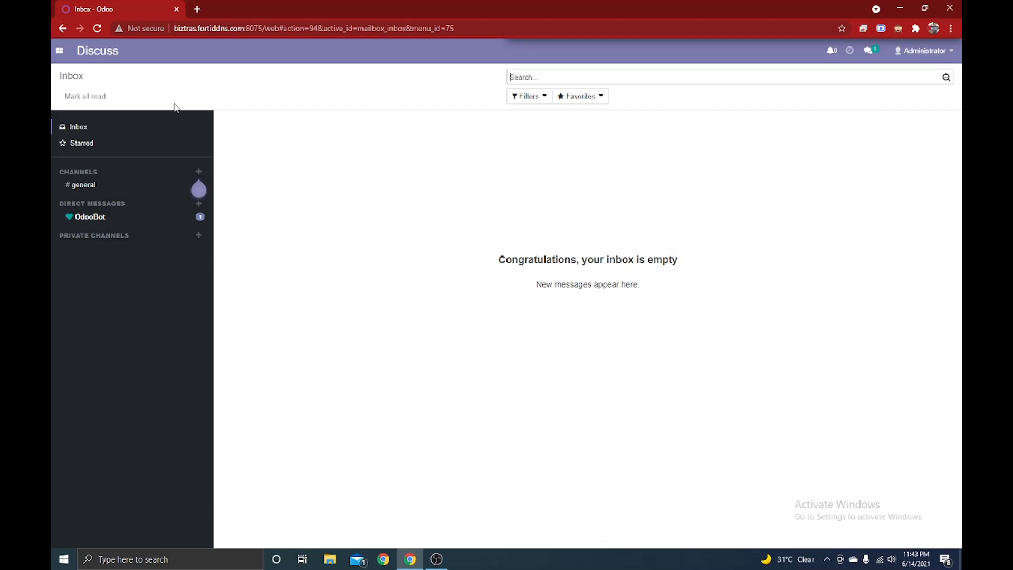
Go to the Sales module and show its product catalogue.
{"action": "left_click", "coordinate": [64, 56]}
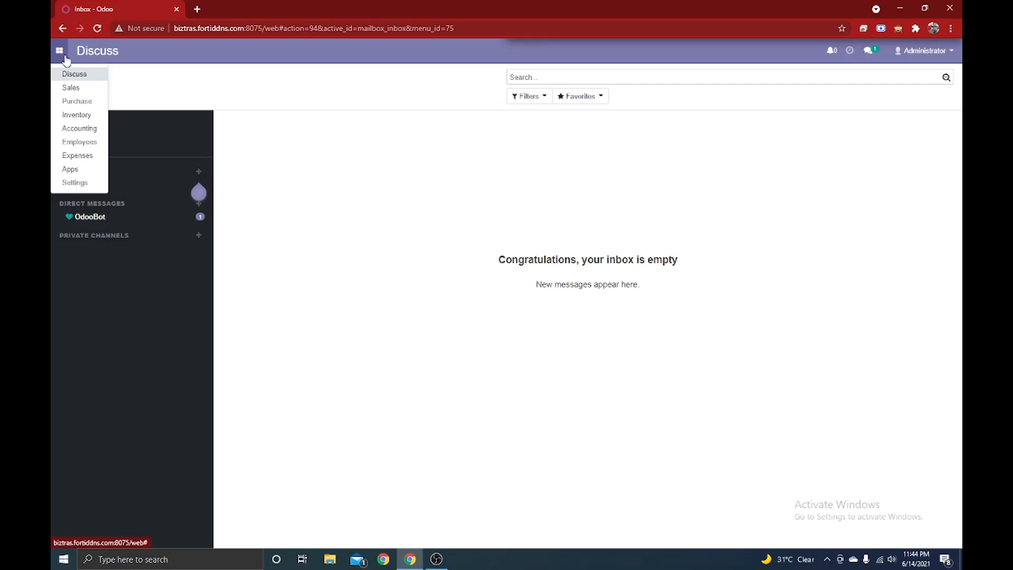
{"action": "left_click", "coordinate": [71, 89]}
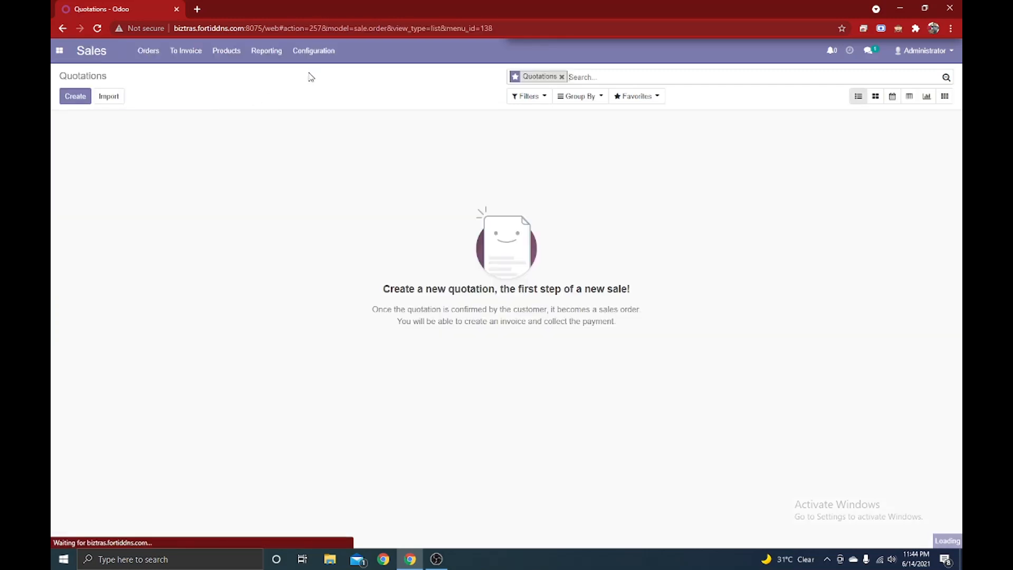
{"action": "left_click", "coordinate": [231, 55]}
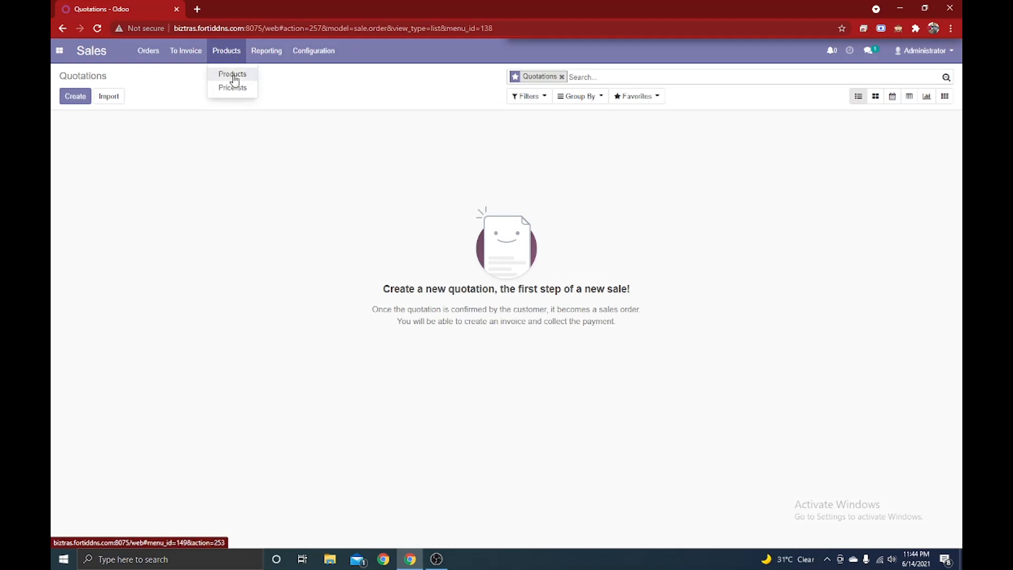
{"action": "left_click", "coordinate": [236, 76]}
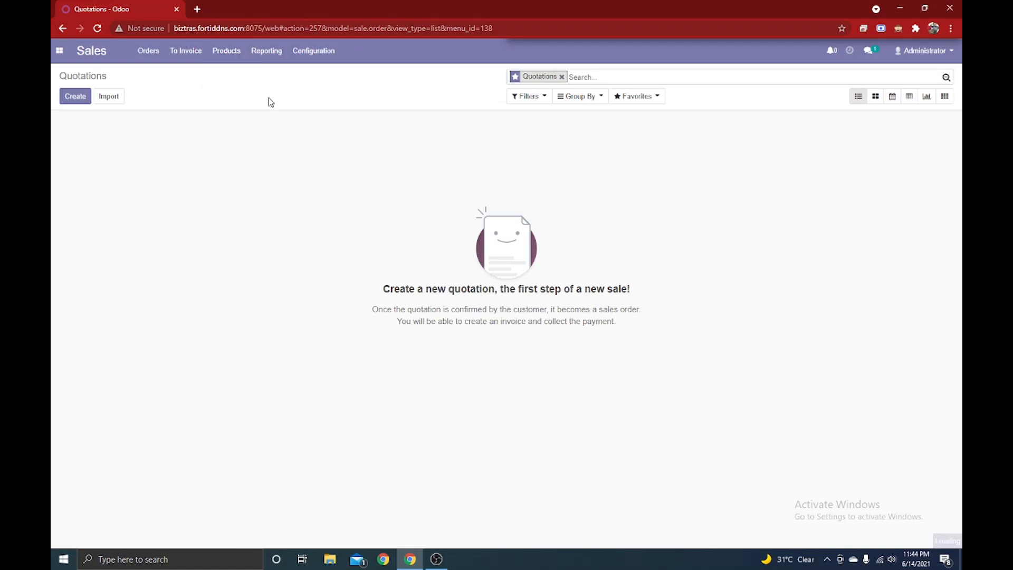
Switch to the Purchase module, view its purchase analysis report, and show its product catalogue.
{"action": "left_click", "coordinate": [60, 57]}
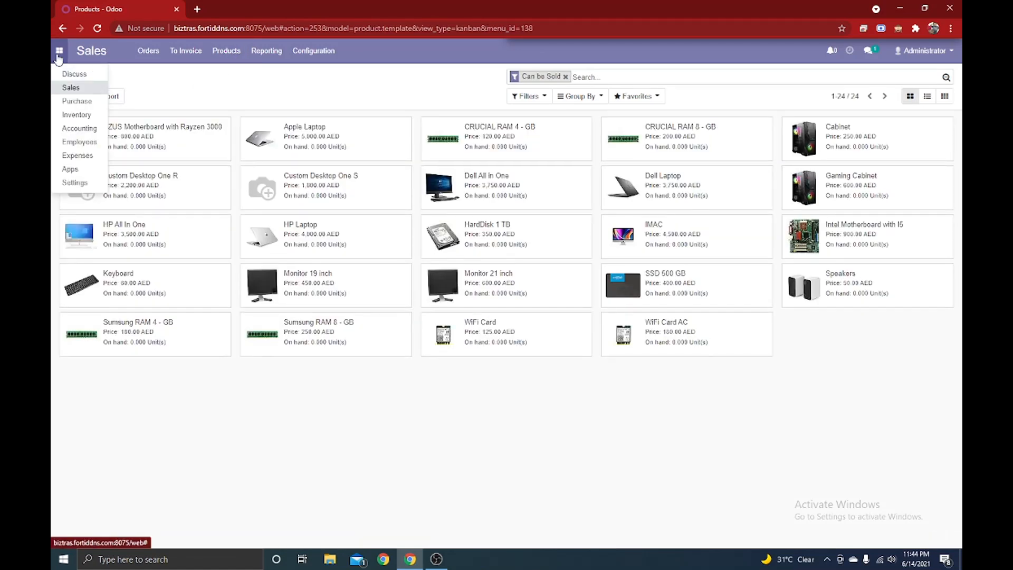
{"action": "left_click", "coordinate": [112, 101]}
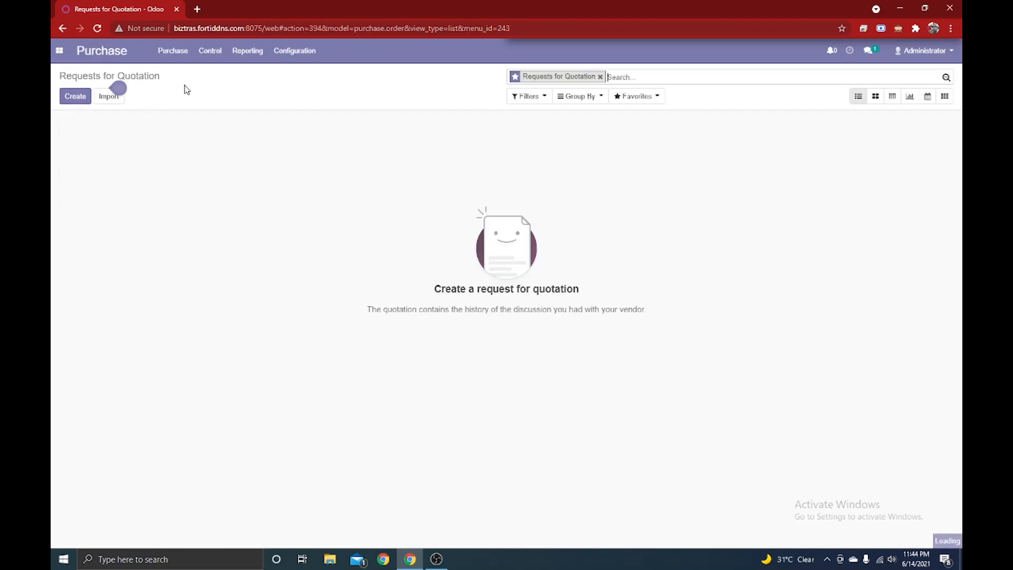
{"action": "left_click", "coordinate": [227, 55]}
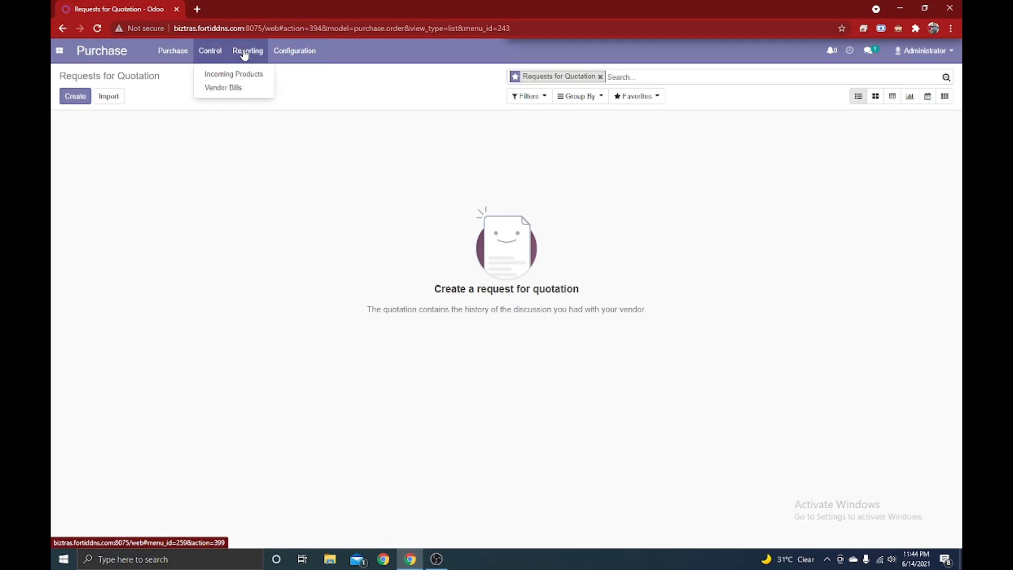
{"action": "left_click", "coordinate": [246, 55]}
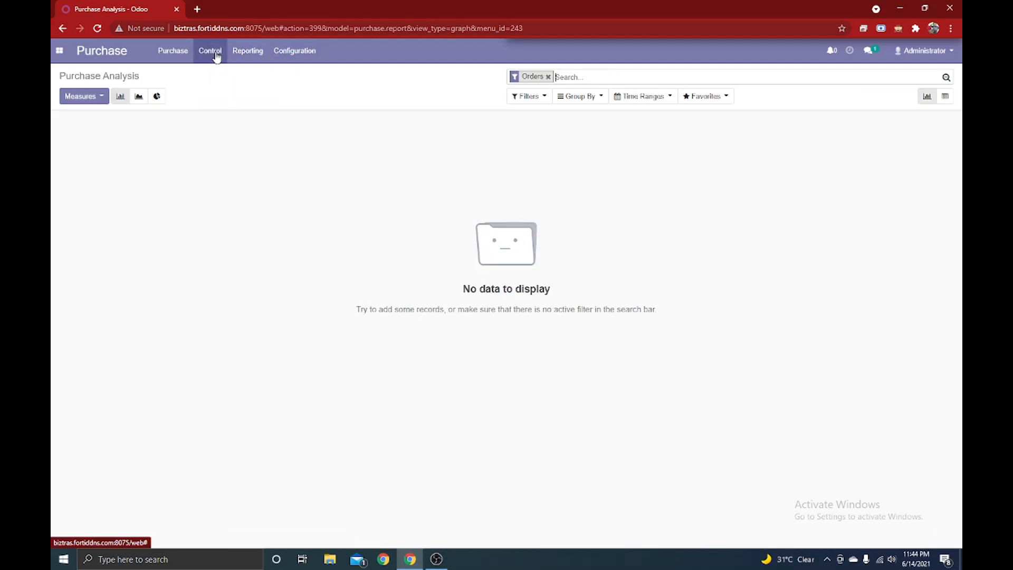
{"action": "left_click", "coordinate": [171, 50]}
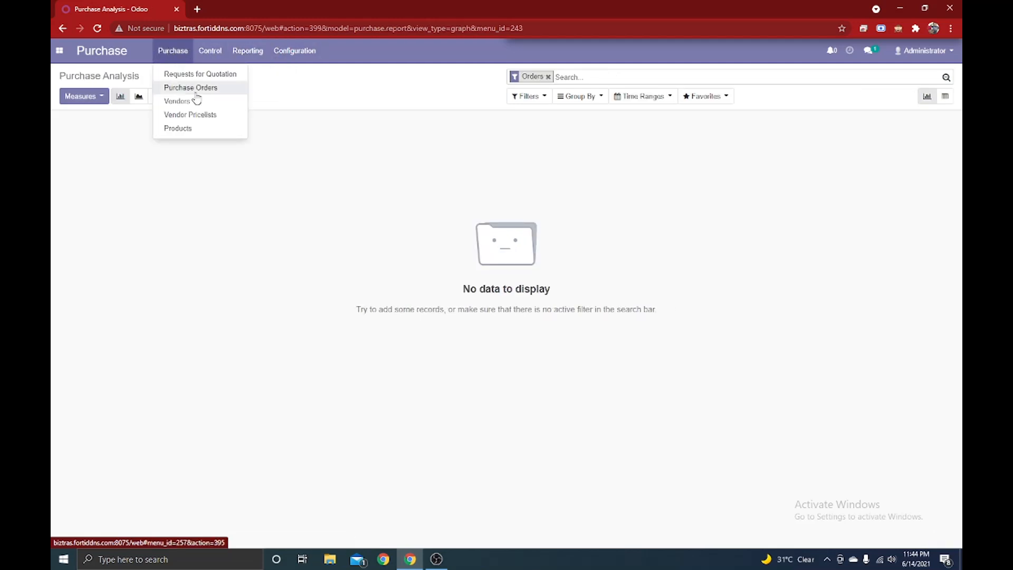
{"action": "left_click", "coordinate": [204, 131]}
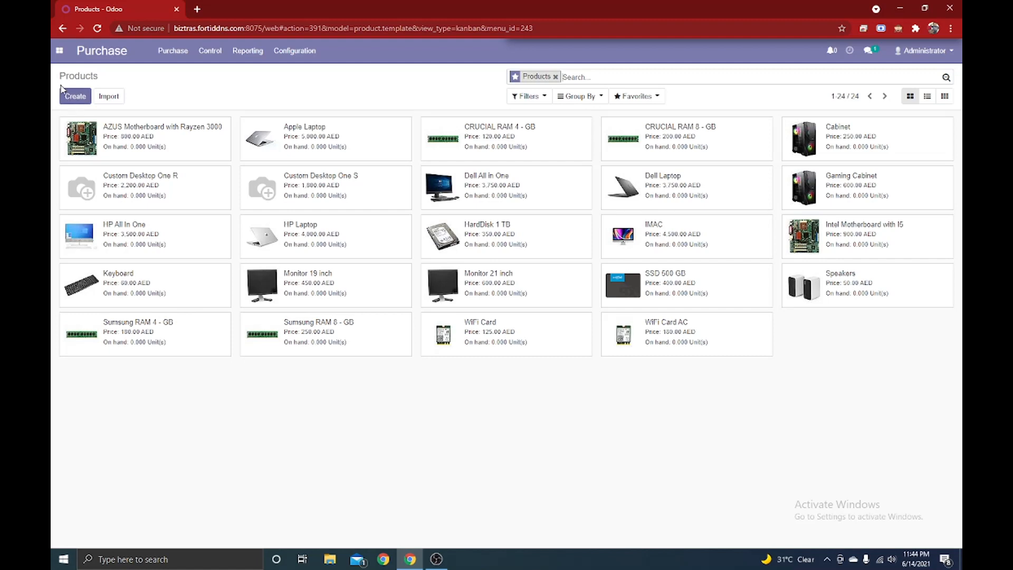
Switch to the Inventory module and show the products in its master data.
{"action": "left_click", "coordinate": [59, 50]}
{"action": "left_click", "coordinate": [77, 115]}
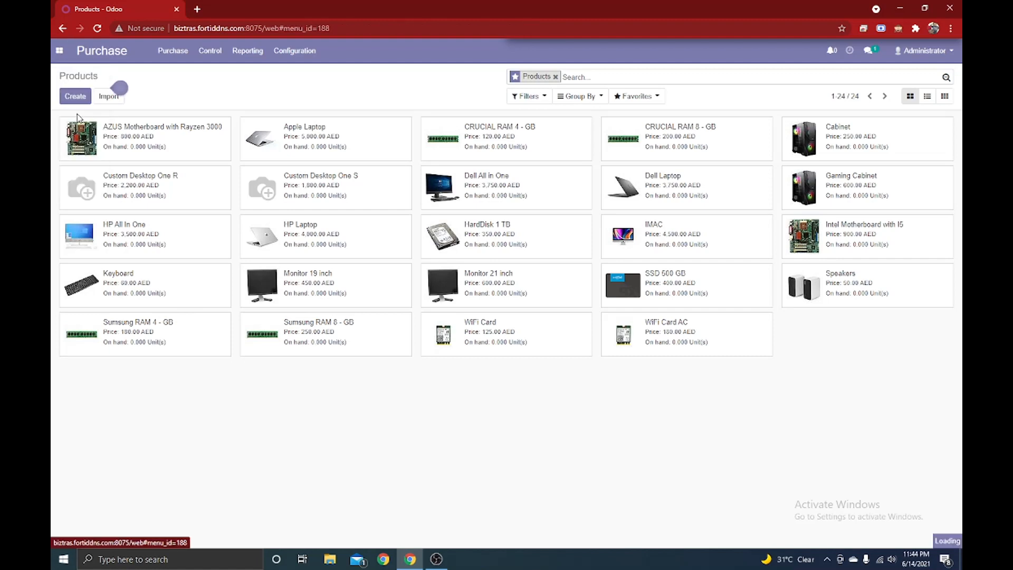
{"action": "left_click", "coordinate": [259, 62]}
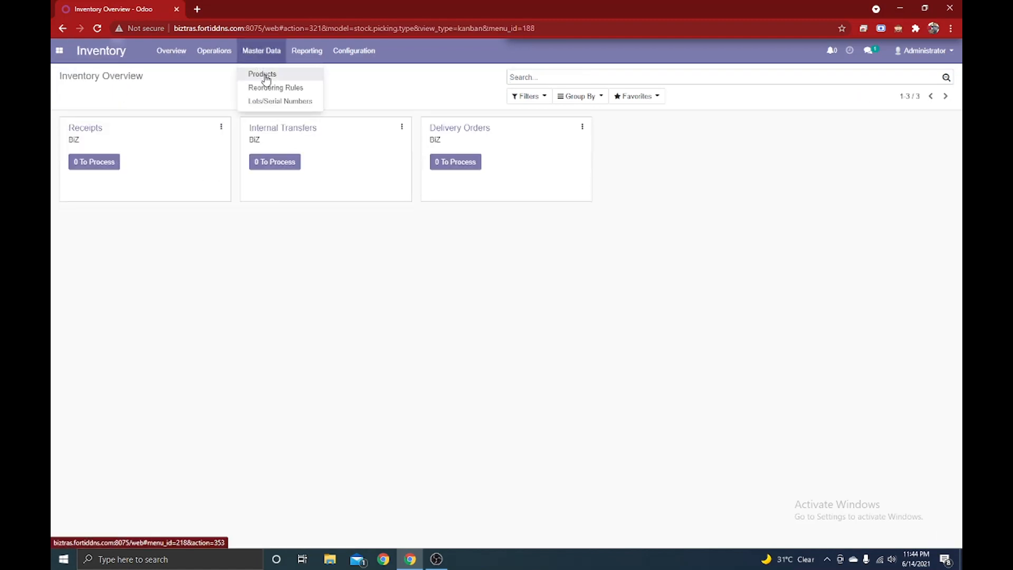
{"action": "left_click", "coordinate": [263, 86]}
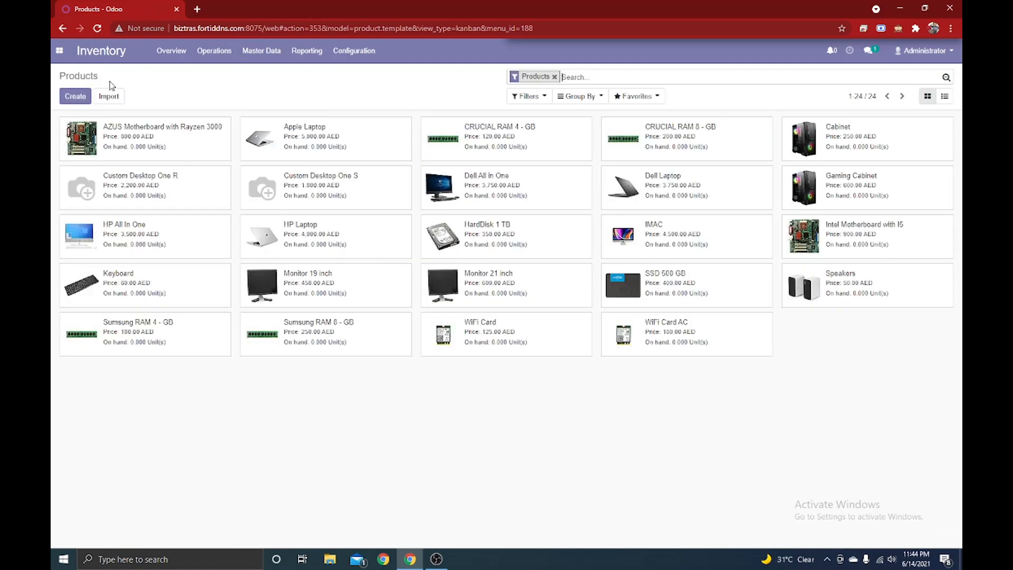
Switch to the Accounting module and open the products belonging to its customer section.
{"action": "left_click", "coordinate": [59, 51]}
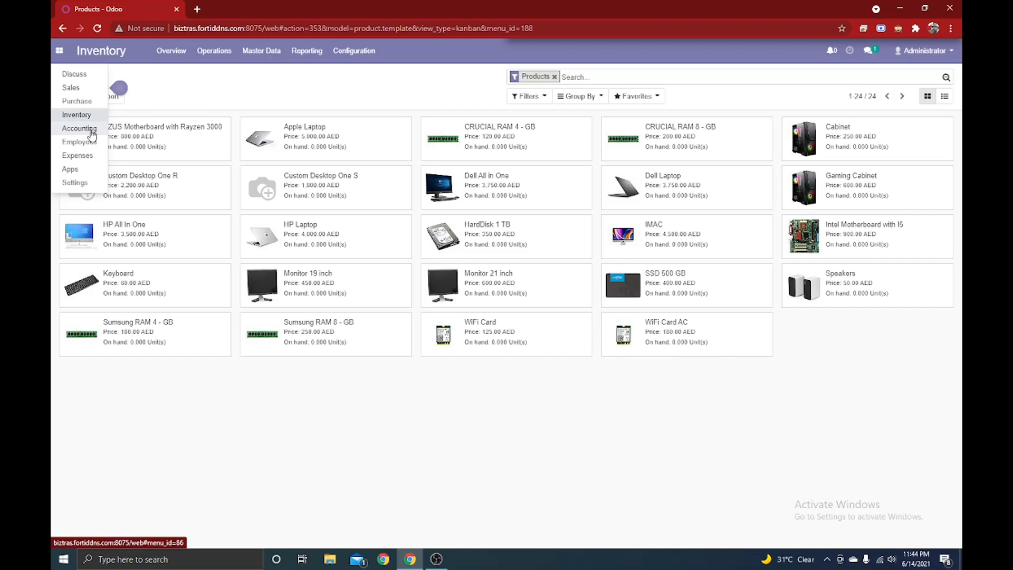
{"action": "left_click", "coordinate": [91, 134]}
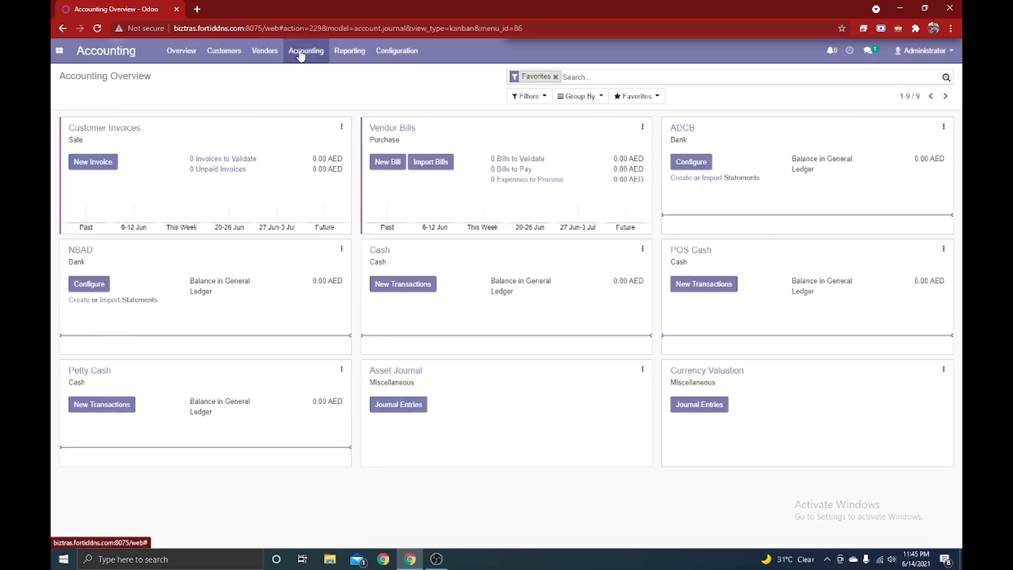
{"action": "left_click", "coordinate": [226, 55]}
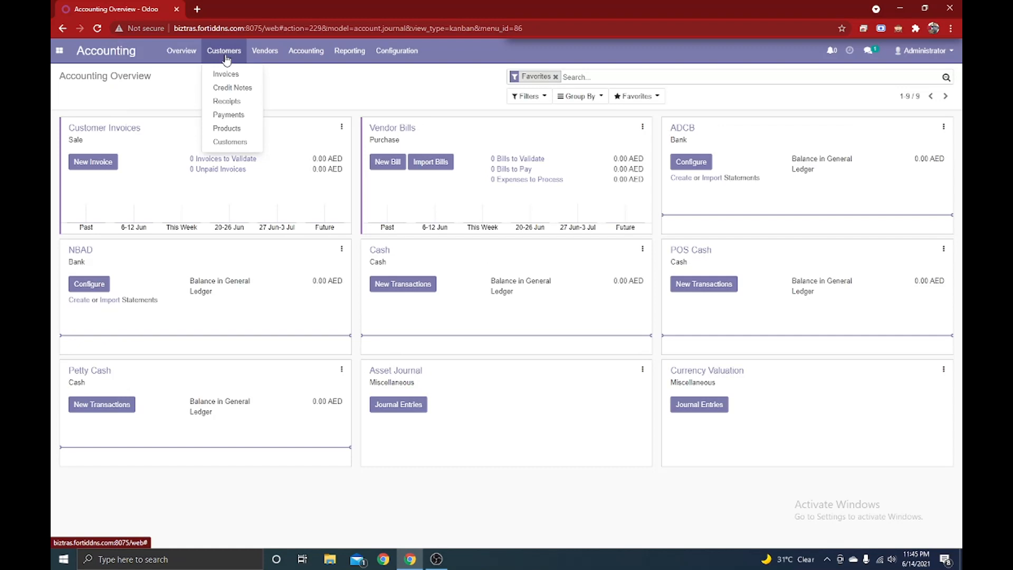
{"action": "left_click", "coordinate": [230, 131]}
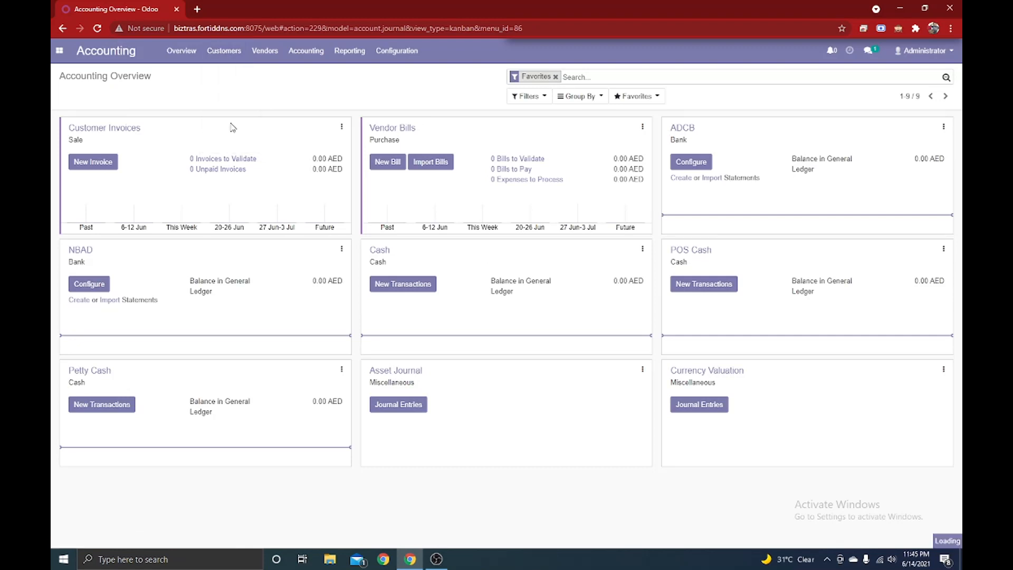
Switch to the Expenses module and show the expense products from its configuration.
{"action": "left_click", "coordinate": [58, 55]}
{"action": "left_click", "coordinate": [94, 153]}
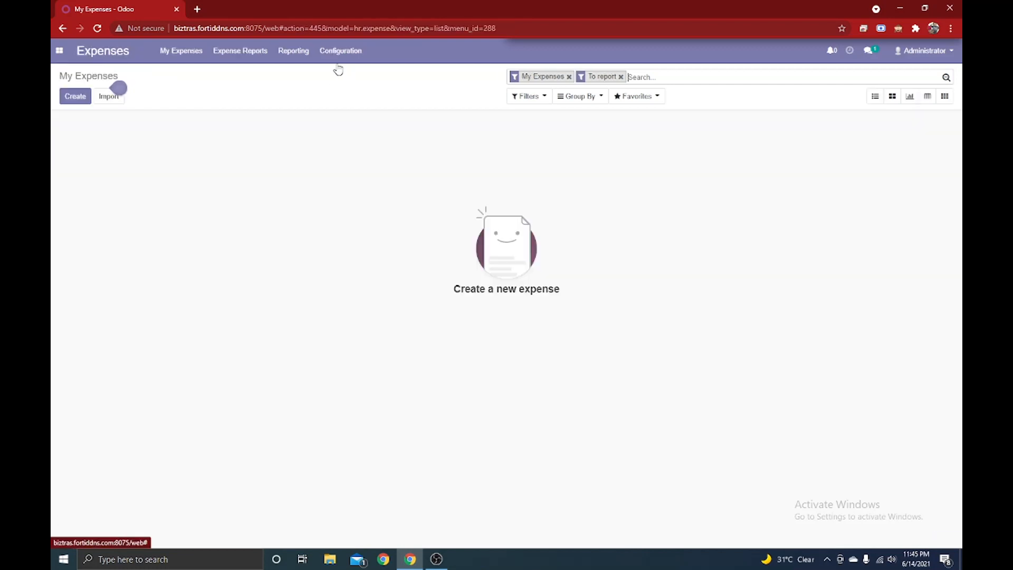
{"action": "left_click", "coordinate": [340, 58]}
{"action": "left_click", "coordinate": [353, 88]}
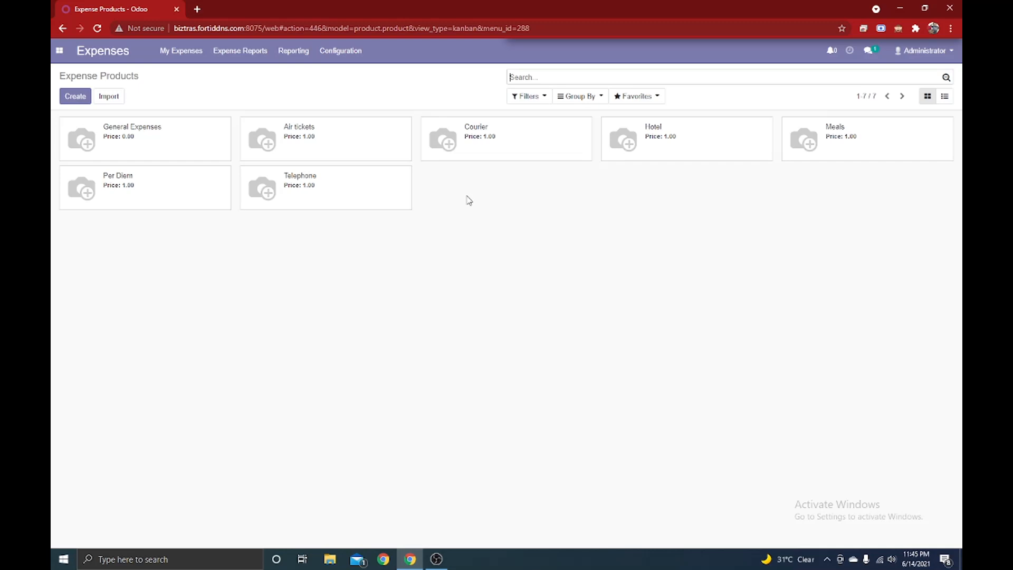
Return to the Inventory module's master data products and display them as a list.
{"action": "left_click", "coordinate": [62, 53]}
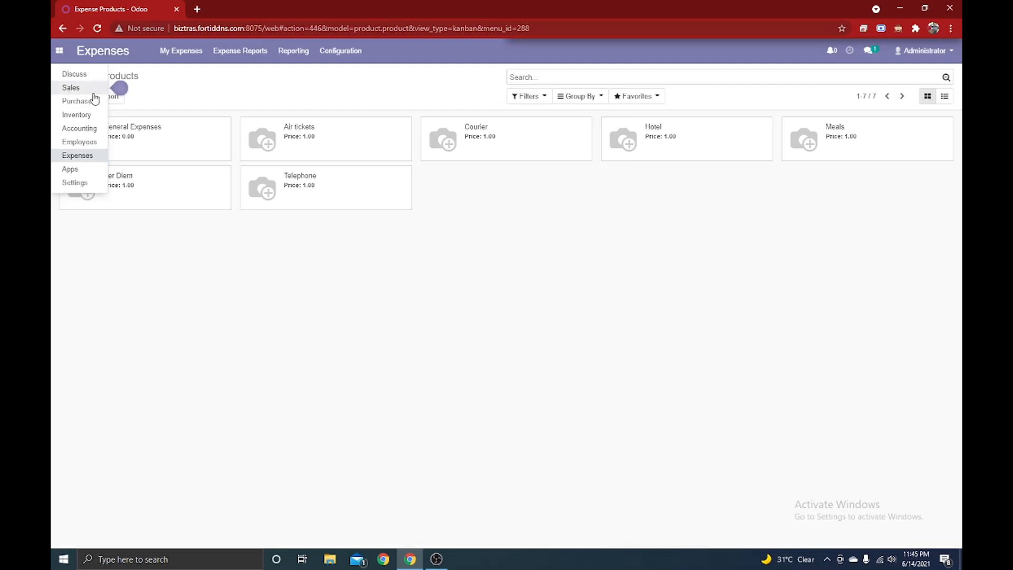
{"action": "left_click", "coordinate": [88, 114]}
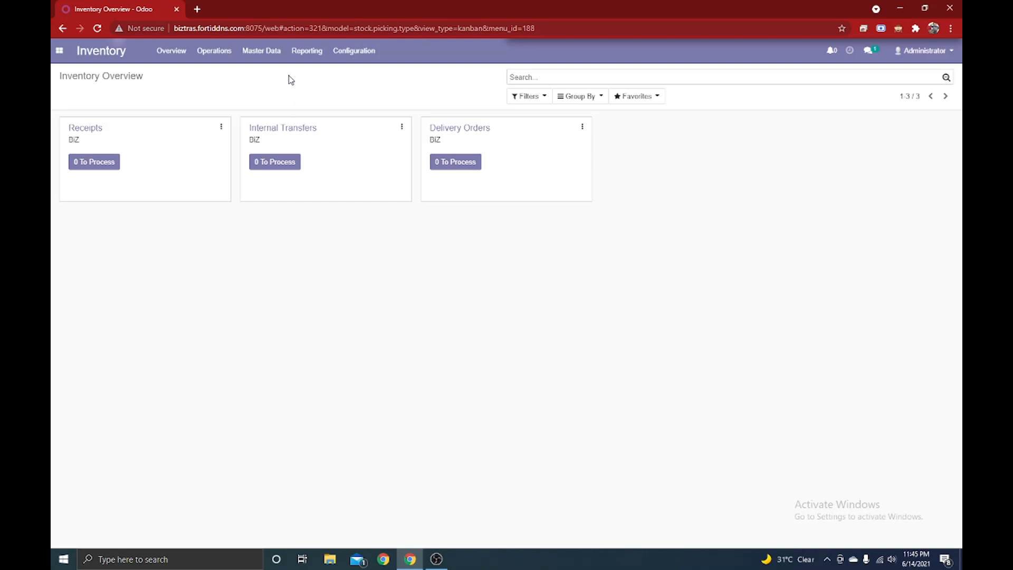
{"action": "left_click", "coordinate": [263, 54]}
{"action": "left_click", "coordinate": [264, 73]}
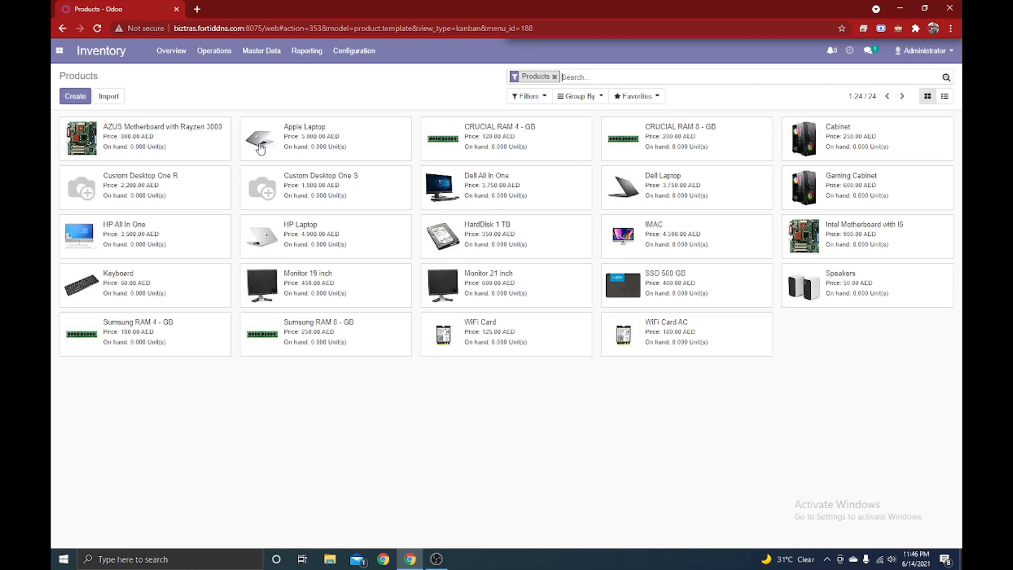
{"action": "left_click", "coordinate": [269, 51]}
{"action": "left_click", "coordinate": [275, 77]}
{"action": "left_click", "coordinate": [945, 97]}
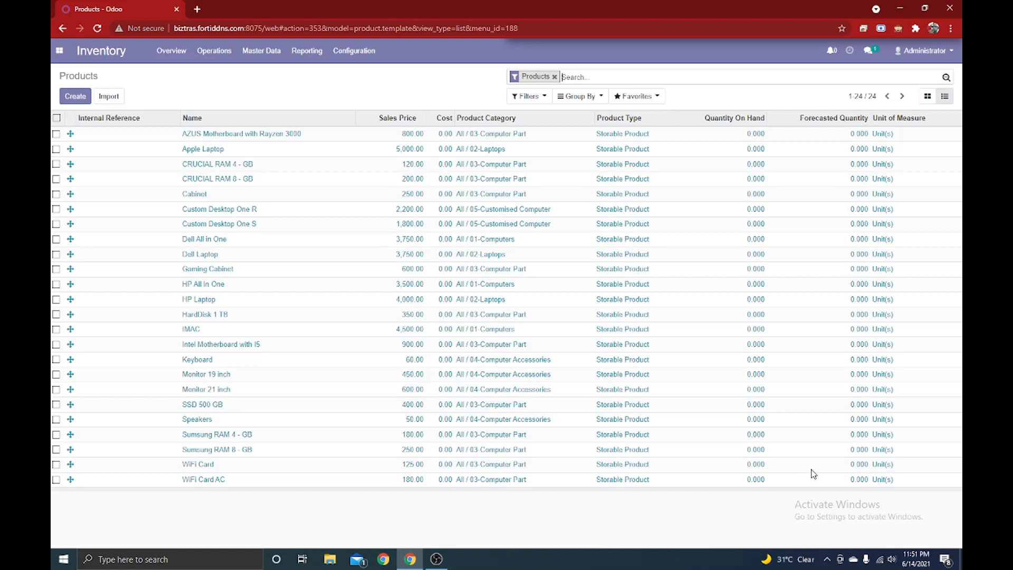
Compare the product list with and without the Products filter, leaving the filter cleared.
{"action": "left_click", "coordinate": [555, 77]}
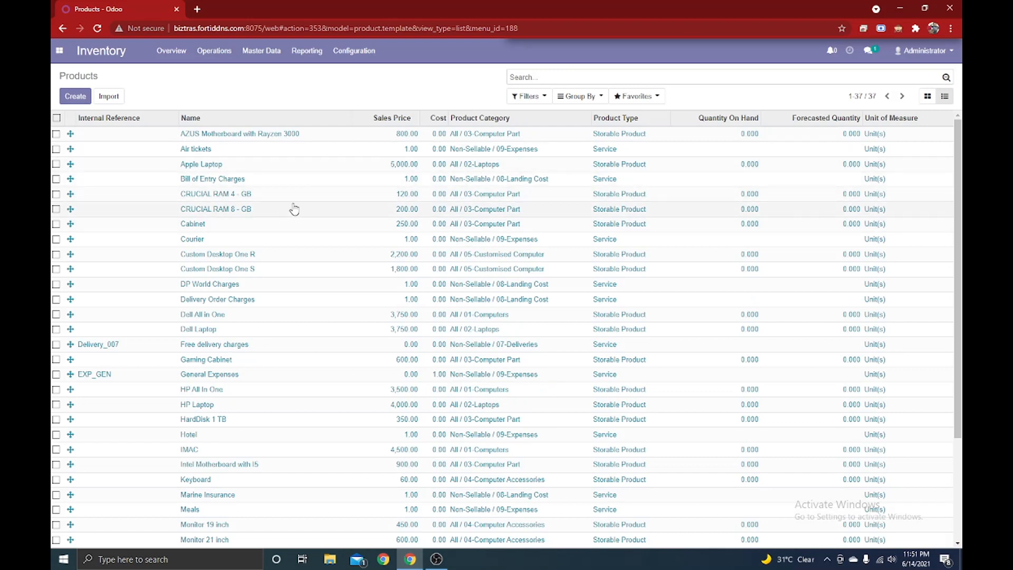
{"action": "left_click", "coordinate": [530, 96]}
{"action": "left_click", "coordinate": [533, 130]}
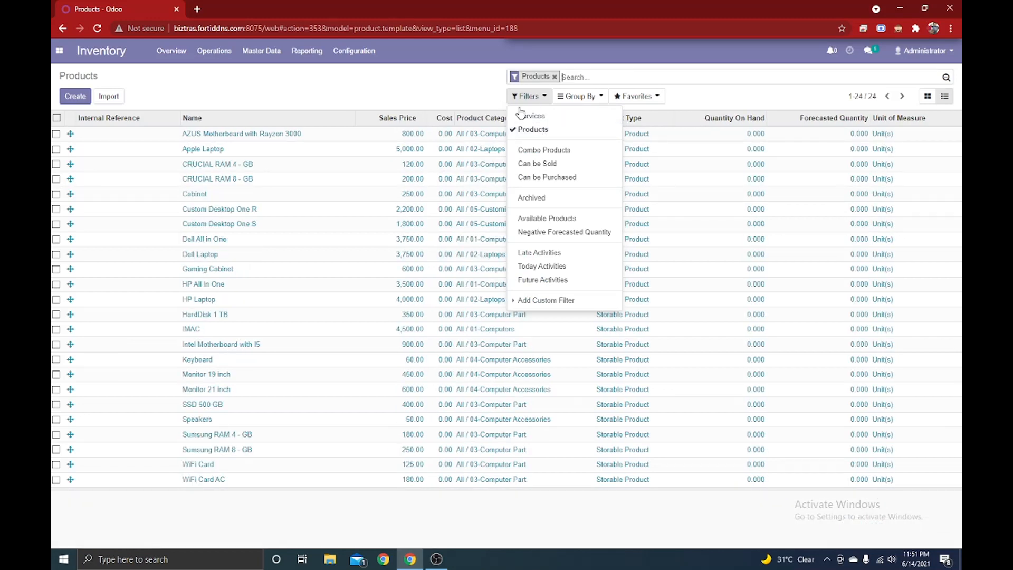
{"action": "left_click", "coordinate": [527, 129]}
{"action": "left_click", "coordinate": [429, 88]}
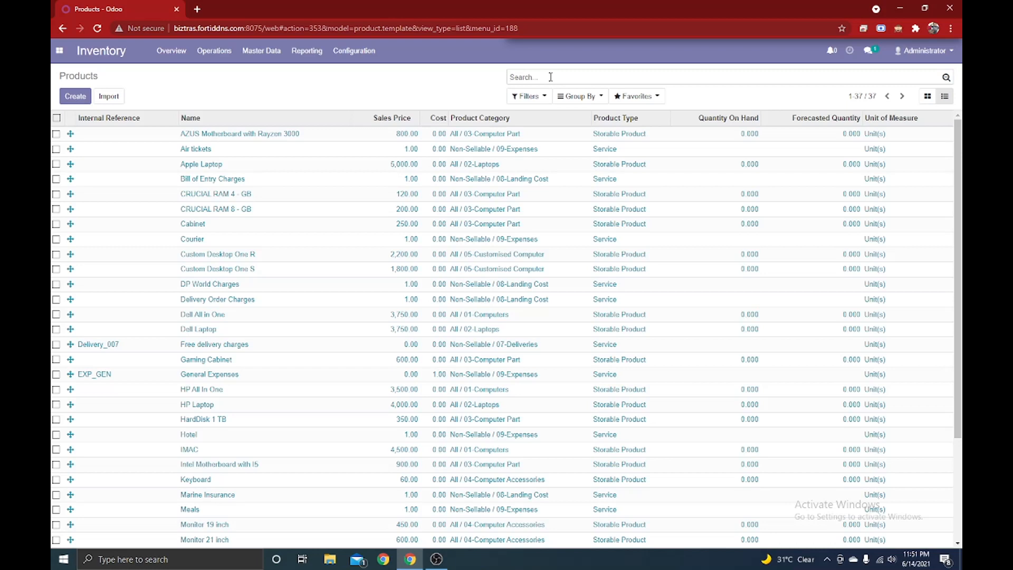
Filter the product list by Products, and replace that filter with Services.
{"action": "left_click", "coordinate": [529, 97]}
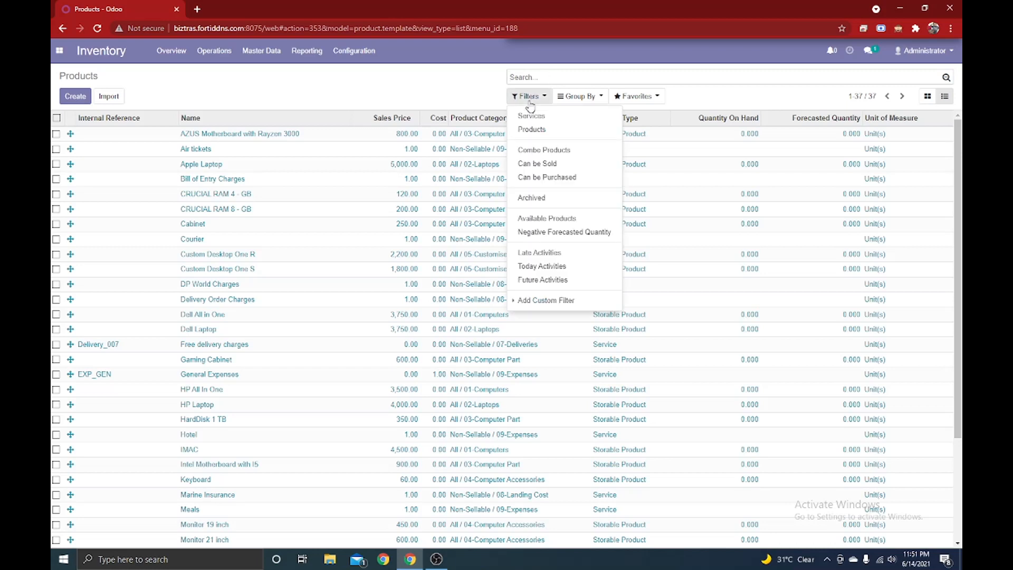
{"action": "left_click", "coordinate": [538, 131]}
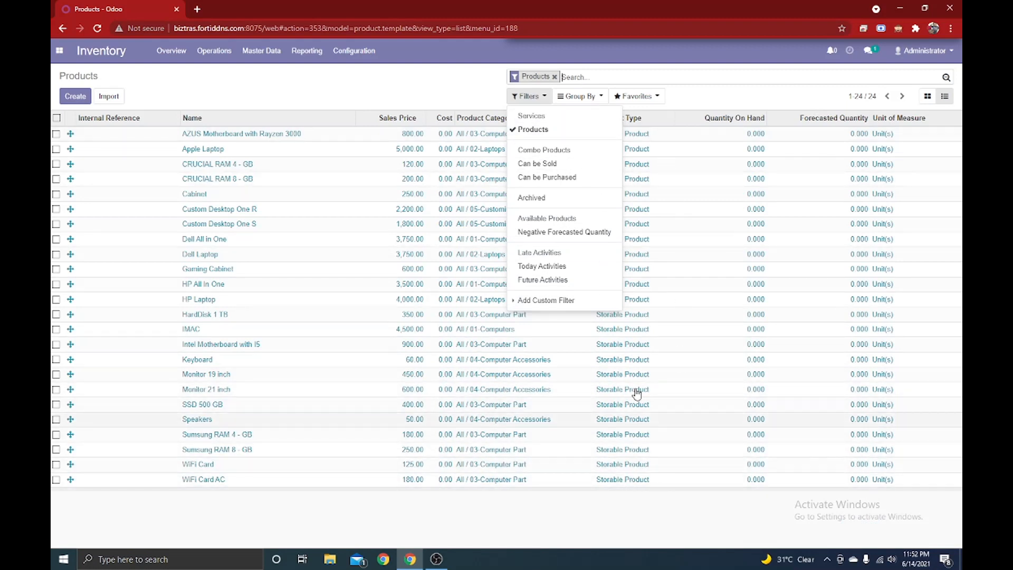
{"action": "left_click", "coordinate": [536, 130]}
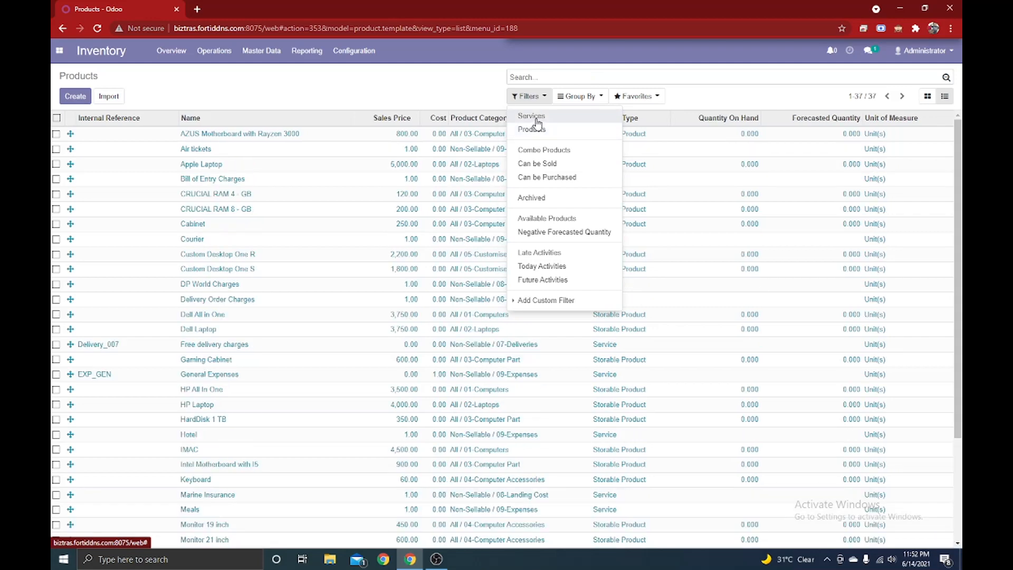
{"action": "left_click", "coordinate": [536, 117]}
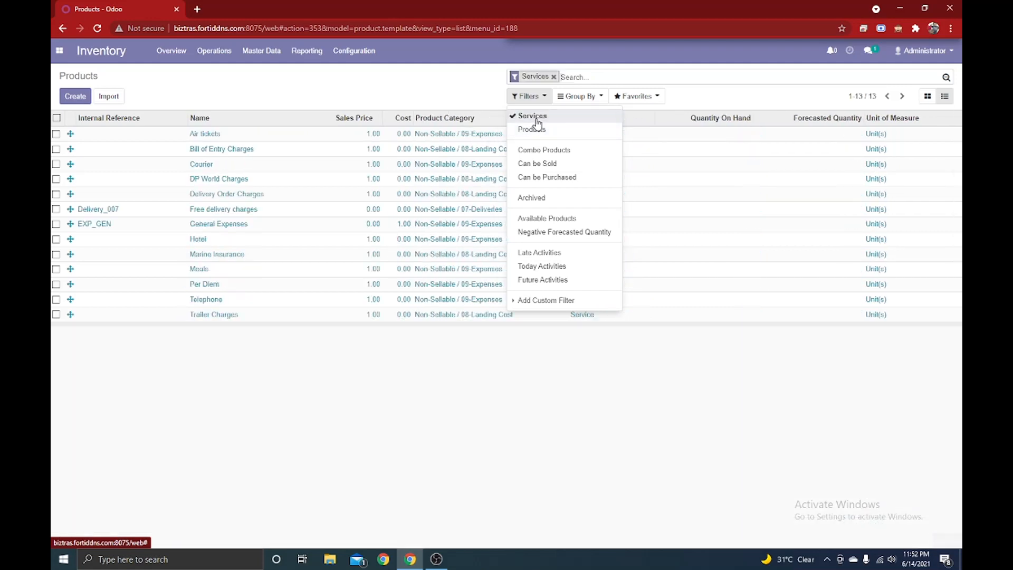
Clear the Services filter from the product list and view the fields available for a custom filter.
{"action": "left_click", "coordinate": [452, 390]}
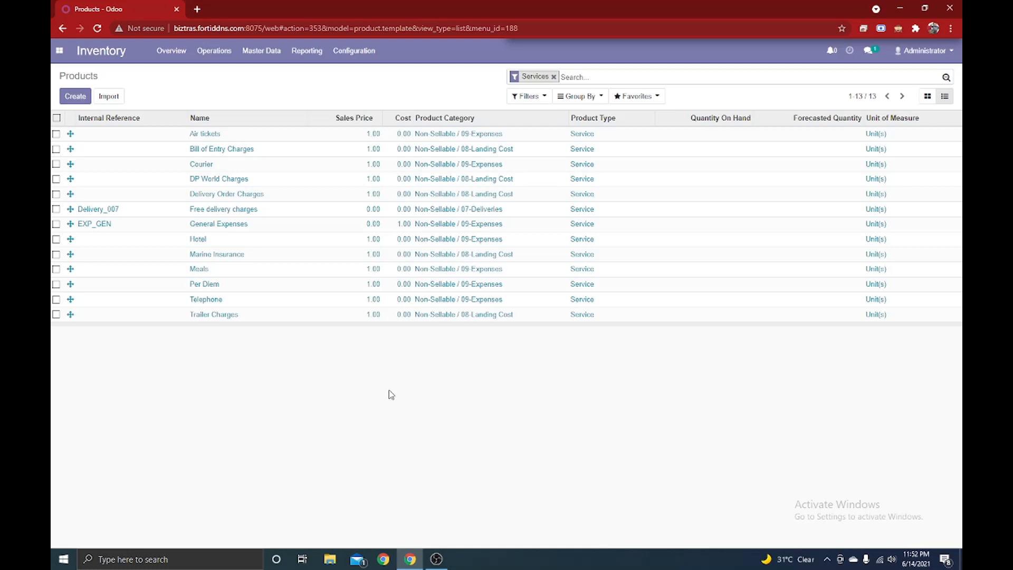
{"action": "left_click", "coordinate": [554, 76]}
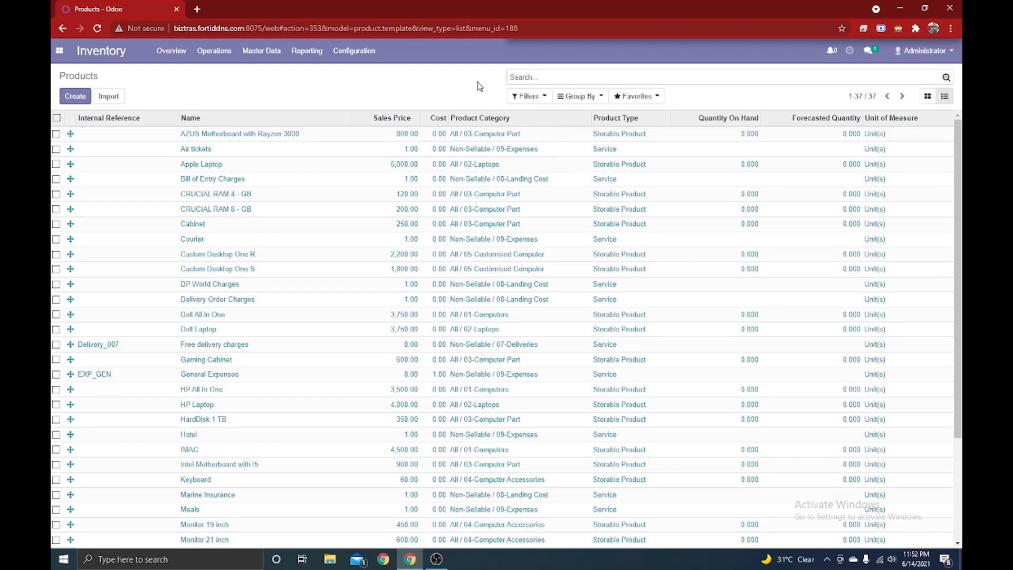
{"action": "left_click", "coordinate": [525, 97]}
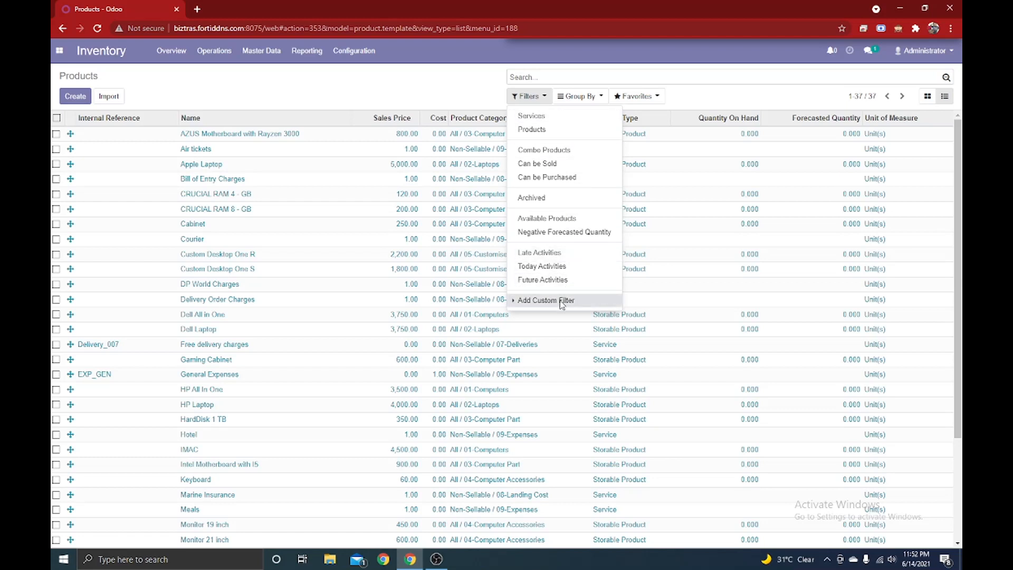
{"action": "left_click", "coordinate": [562, 300]}
{"action": "left_click", "coordinate": [574, 317]}
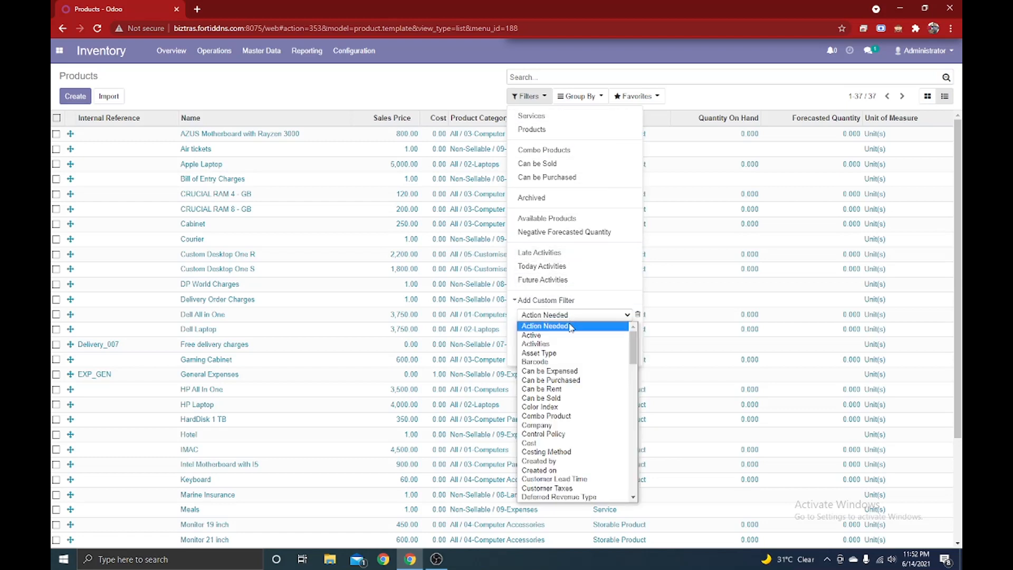
{"action": "left_click", "coordinate": [441, 90]}
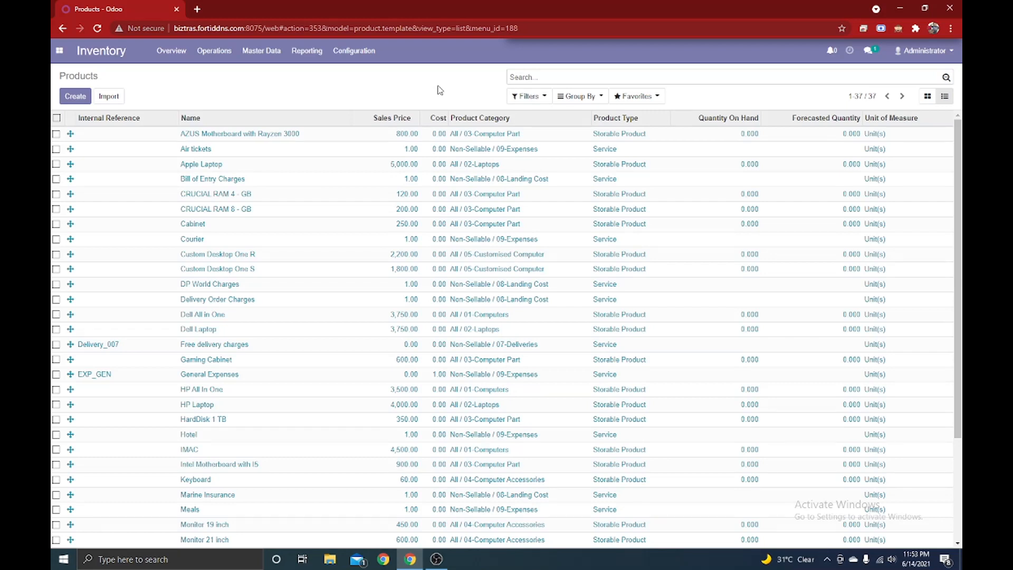
{"action": "left_click", "coordinate": [528, 97]}
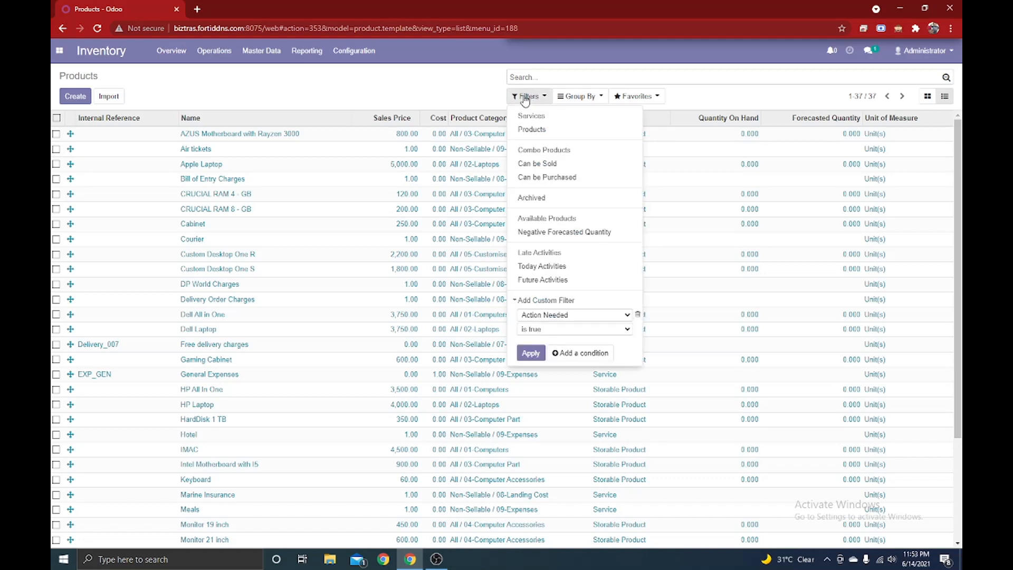
Group the product list by Product Category using a custom group.
{"action": "left_click", "coordinate": [585, 95]}
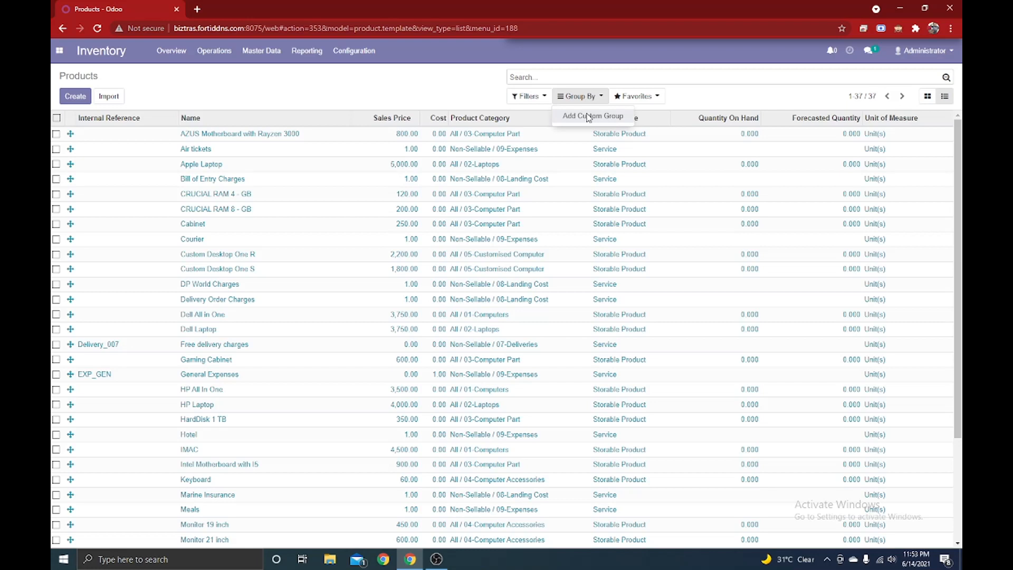
{"action": "left_click", "coordinate": [589, 117]}
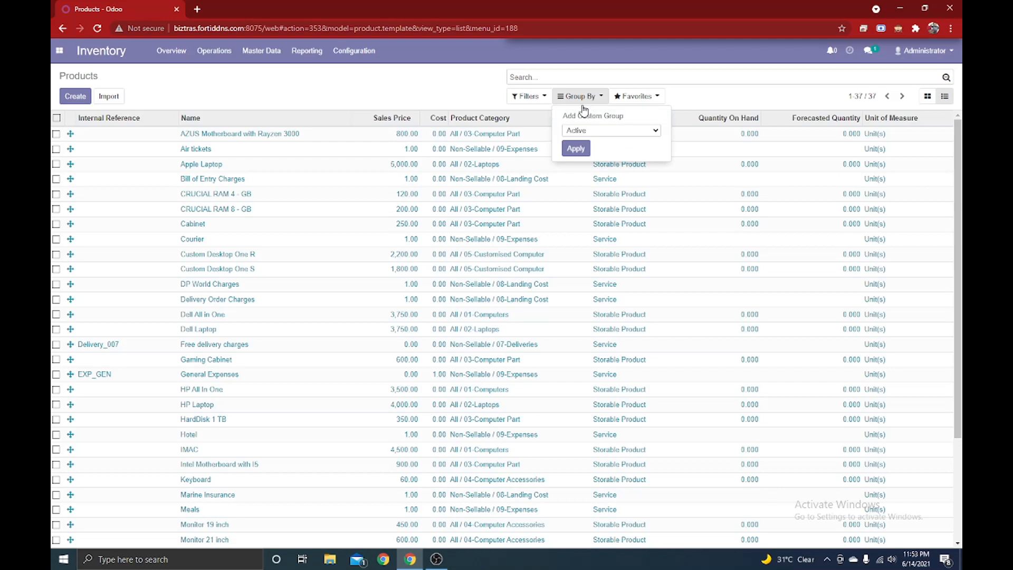
{"action": "left_click", "coordinate": [603, 132]}
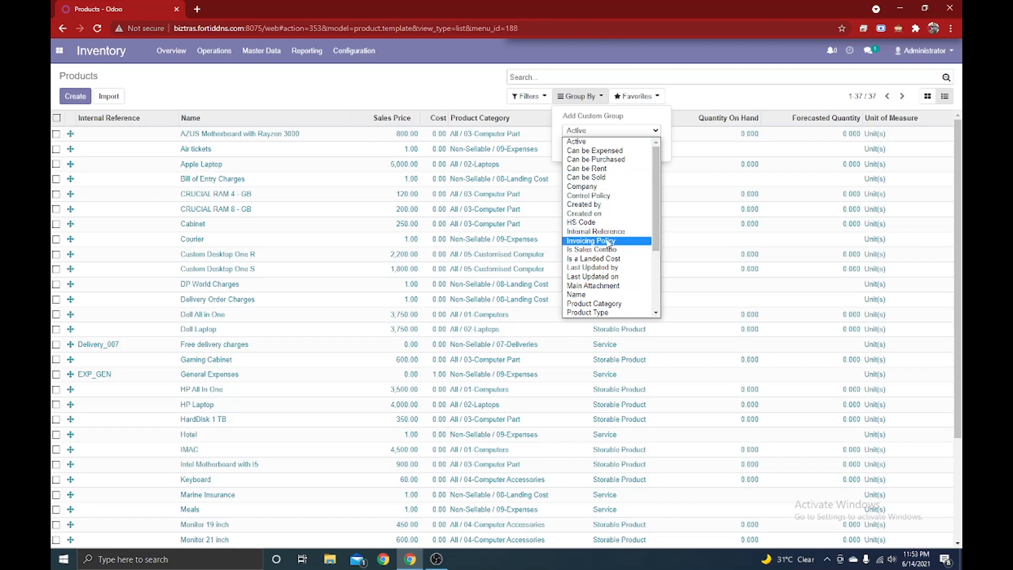
{"action": "left_click", "coordinate": [594, 303]}
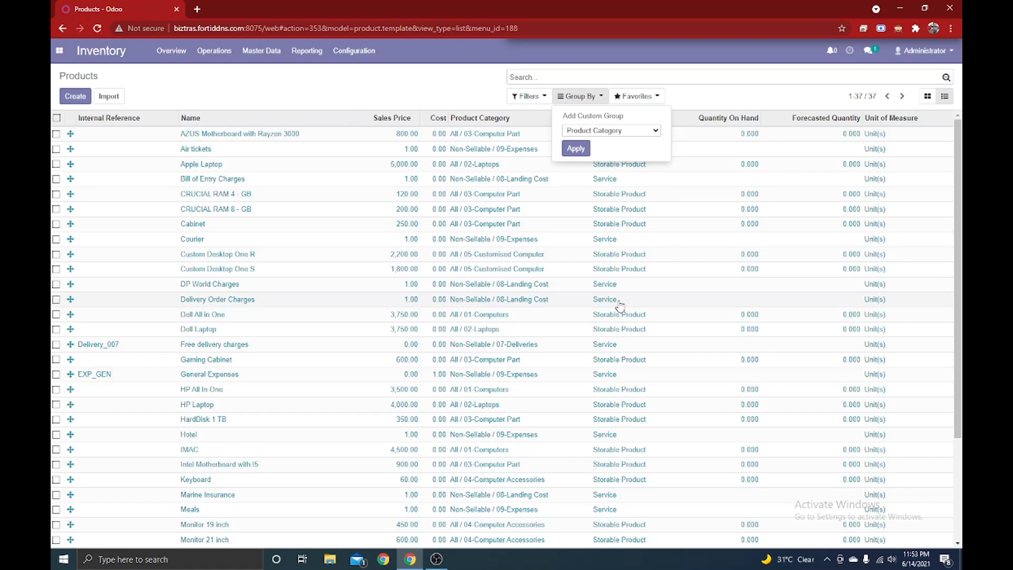
{"action": "left_click", "coordinate": [576, 149]}
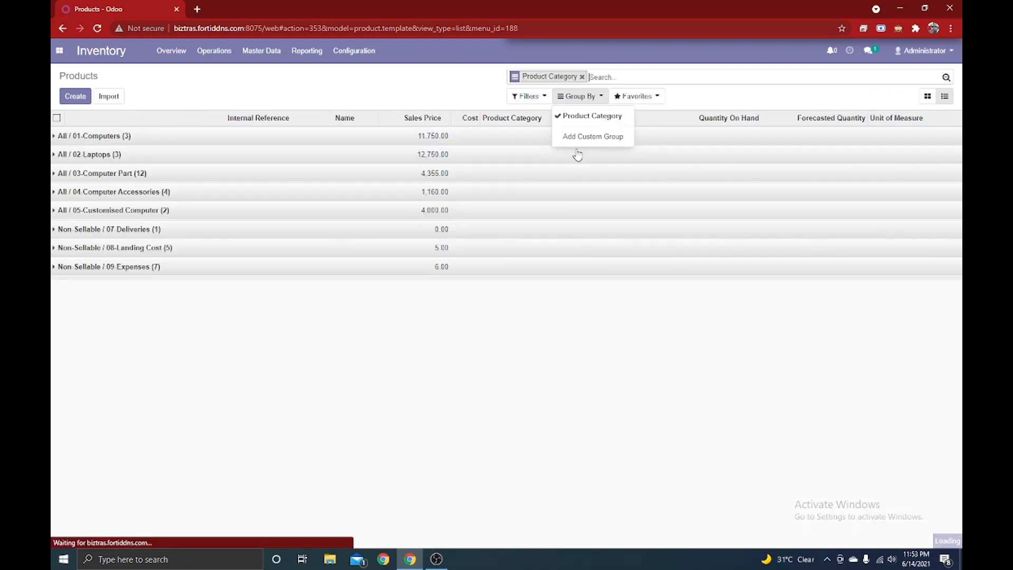
{"action": "left_click", "coordinate": [442, 309]}
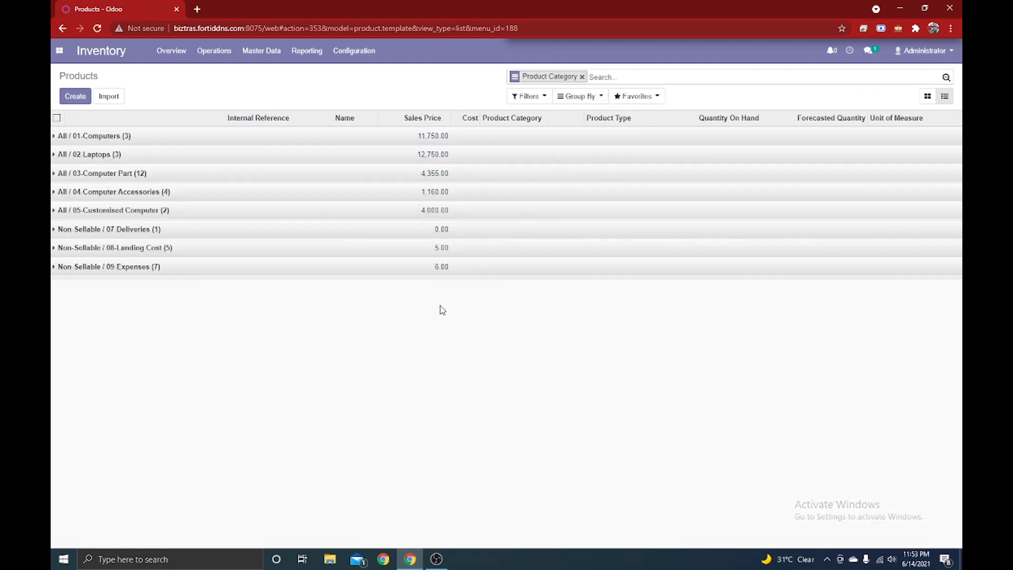
Examine the products in the 01-Computers, 02-Laptops and 03-Computer Part category groups, and collapse the groups again.
{"action": "left_click", "coordinate": [109, 138]}
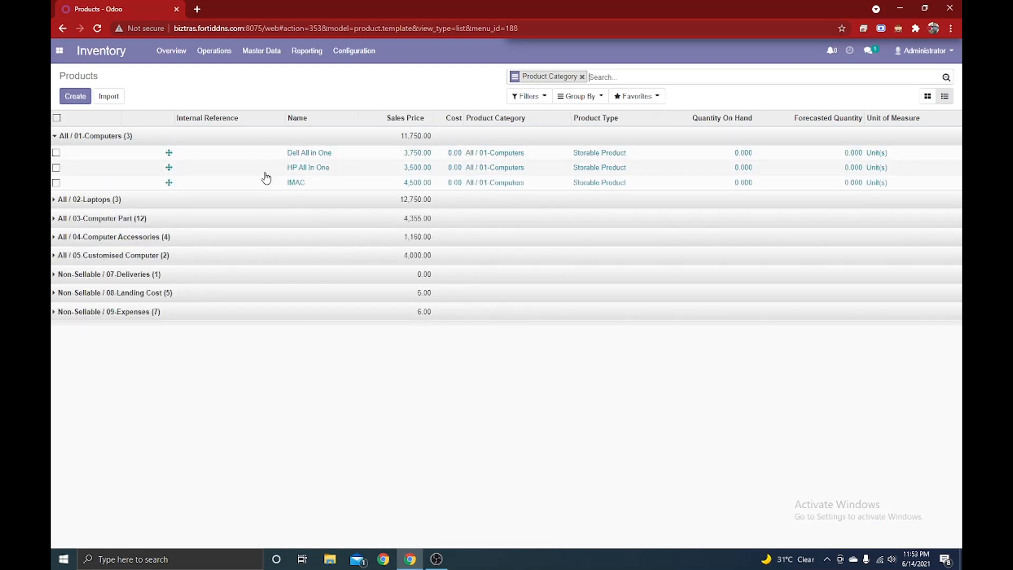
{"action": "left_click", "coordinate": [103, 206]}
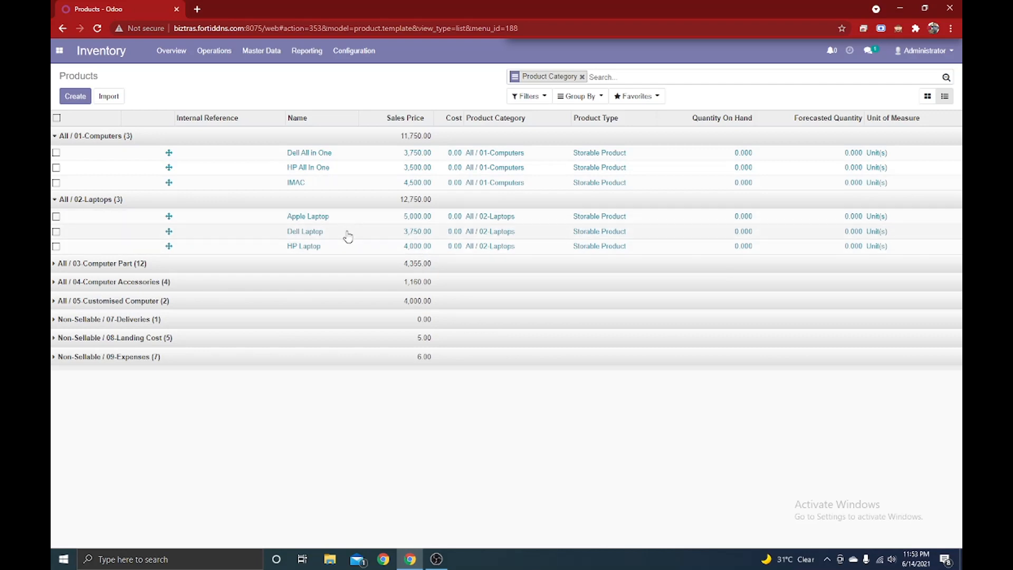
{"action": "left_click", "coordinate": [143, 264]}
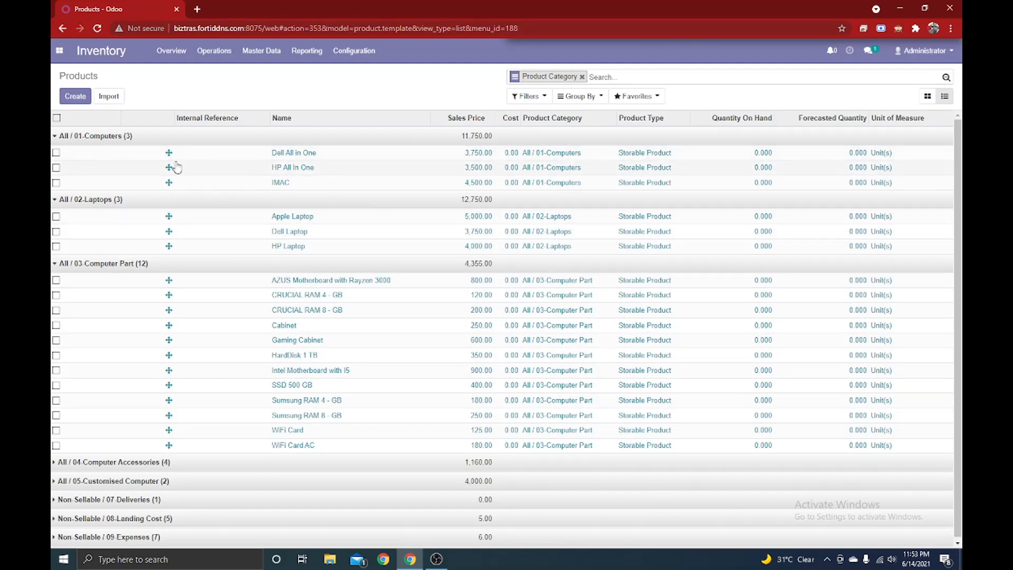
{"action": "left_click", "coordinate": [132, 138]}
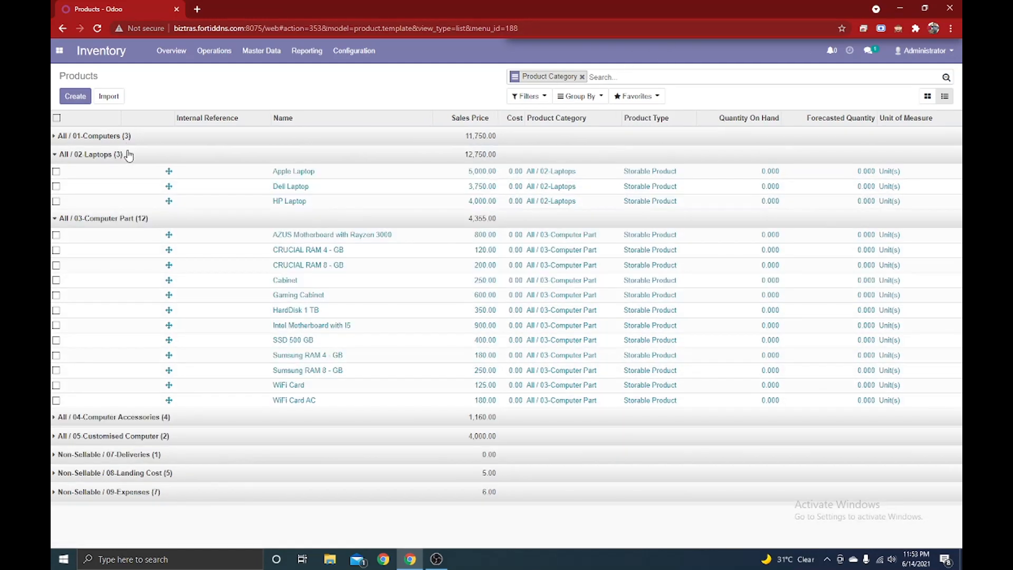
{"action": "left_click", "coordinate": [129, 157]}
{"action": "left_click", "coordinate": [135, 174]}
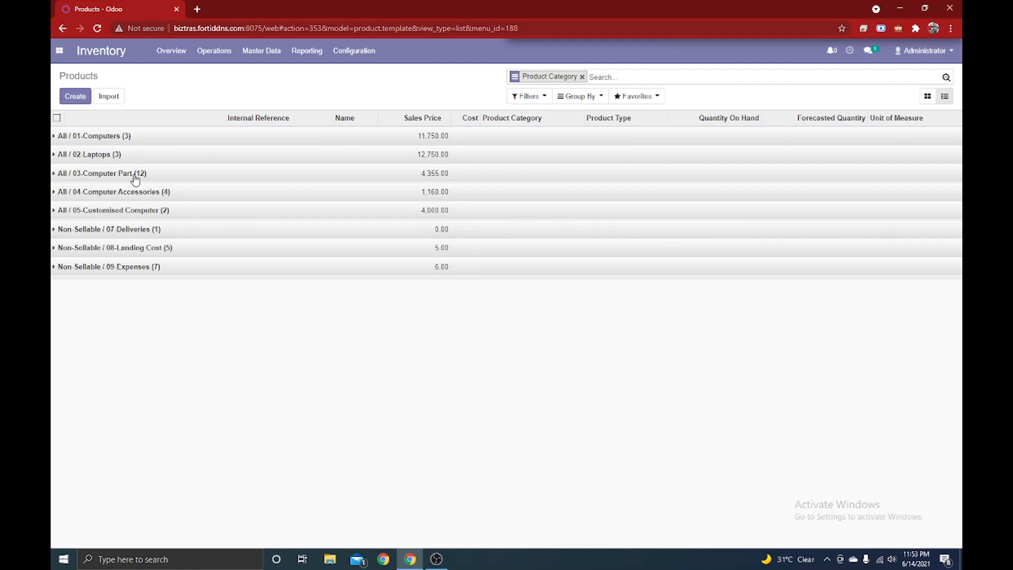
Replace the Product Category grouping with a custom group by Product Type.
{"action": "left_click", "coordinate": [582, 77]}
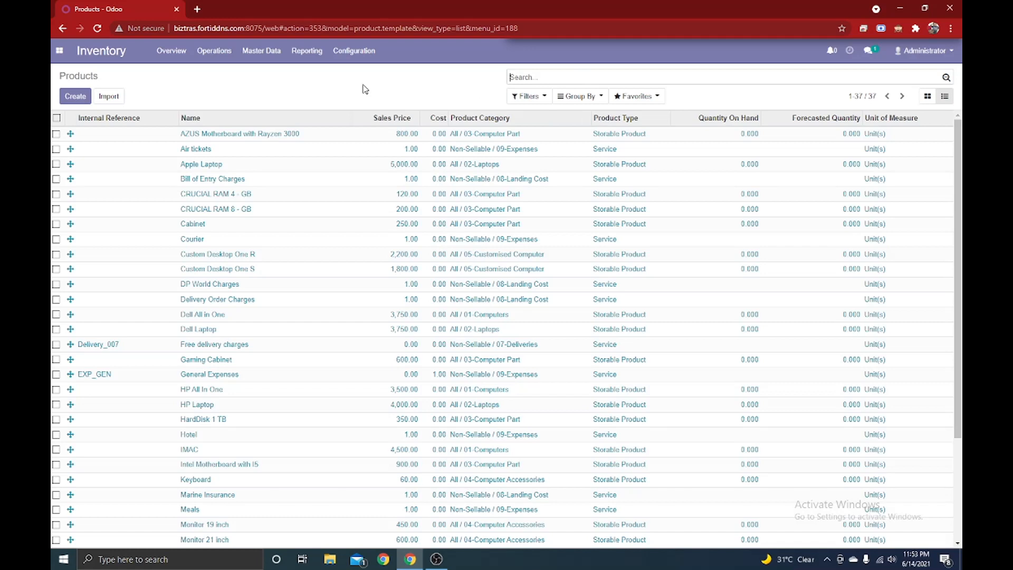
{"action": "left_click", "coordinate": [582, 103]}
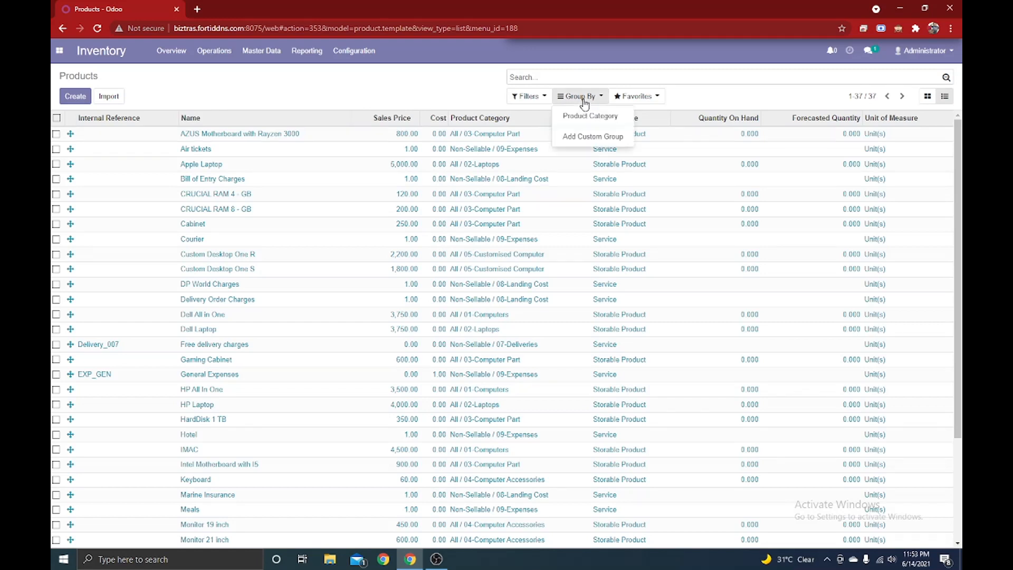
{"action": "left_click", "coordinate": [585, 136]}
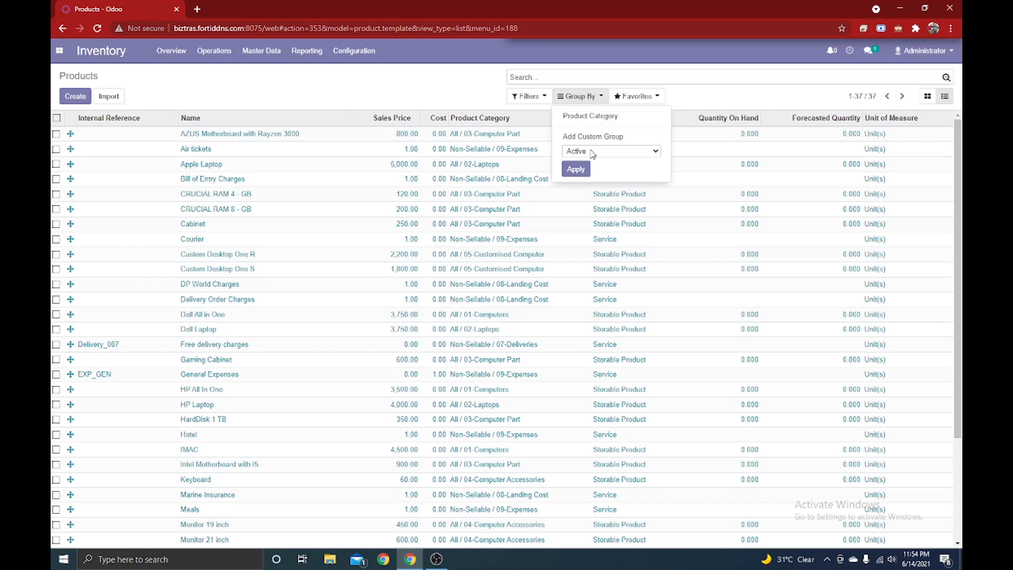
{"action": "left_click", "coordinate": [592, 152]}
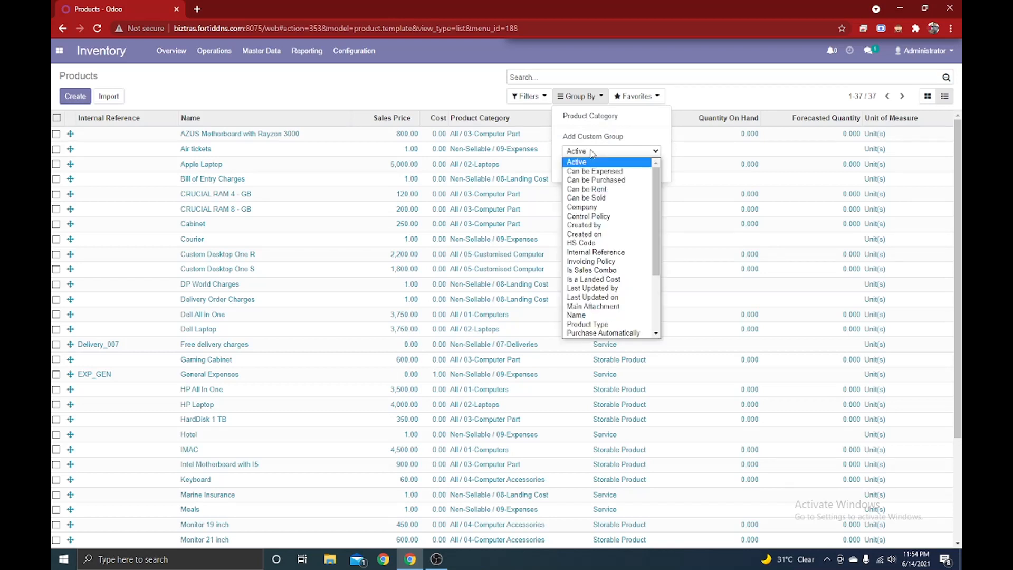
{"action": "left_click", "coordinate": [621, 325]}
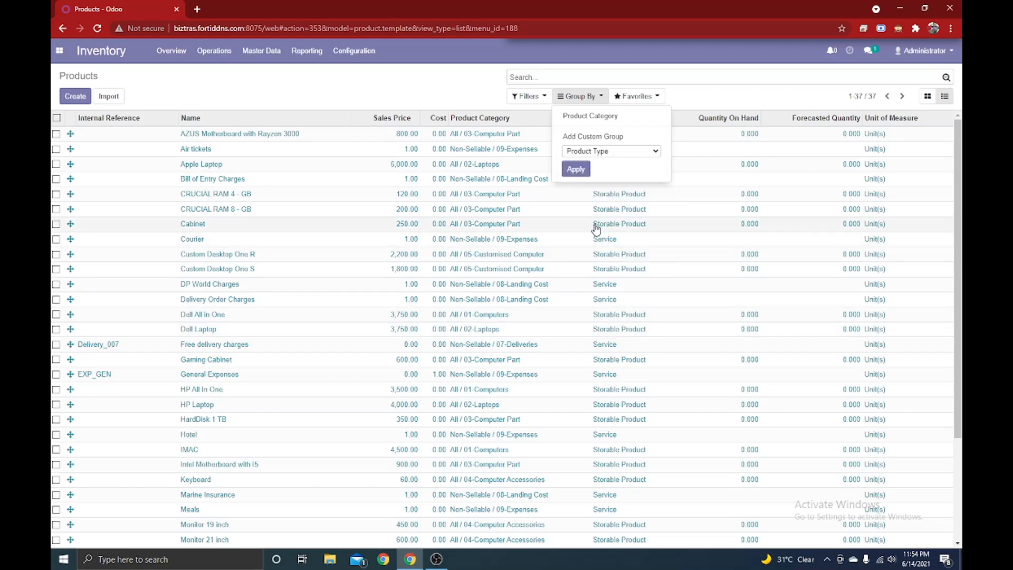
{"action": "left_click", "coordinate": [575, 168]}
{"action": "left_click", "coordinate": [382, 319]}
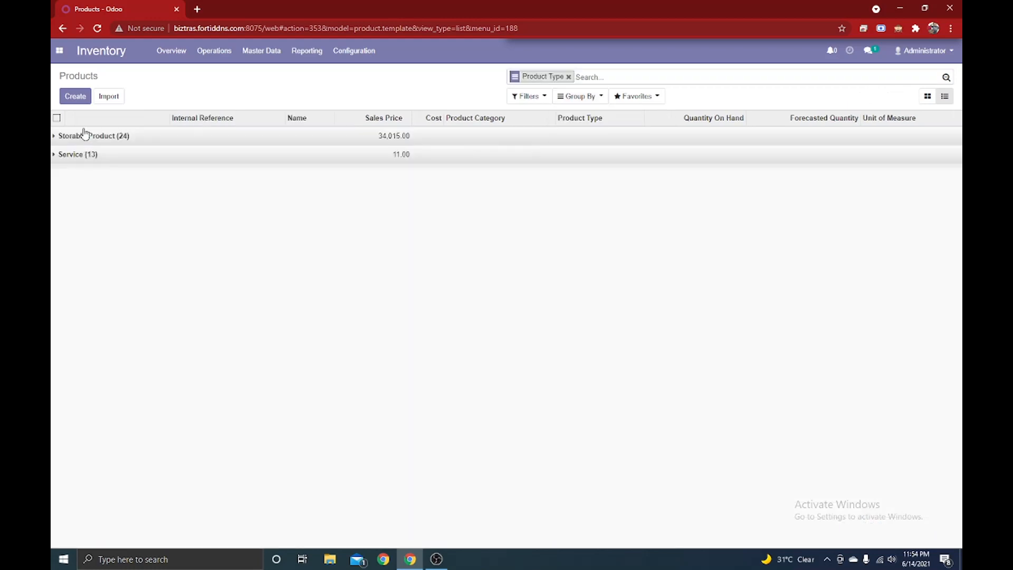
Examine the products under the Storable Product and Service groups, collapsing each group again.
{"action": "left_click", "coordinate": [99, 139]}
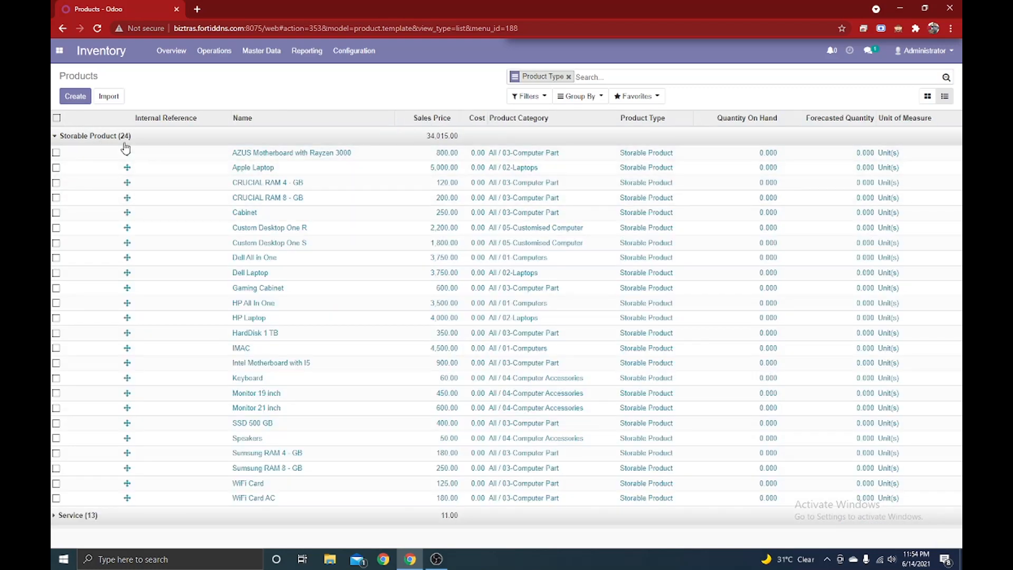
{"action": "left_click", "coordinate": [119, 140]}
{"action": "left_click", "coordinate": [116, 160]}
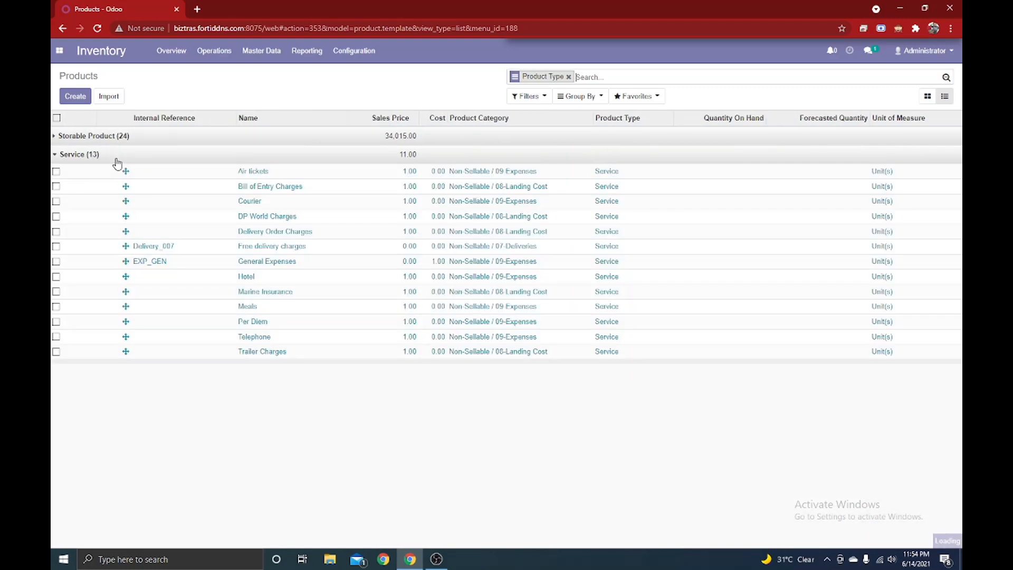
{"action": "left_click", "coordinate": [116, 160]}
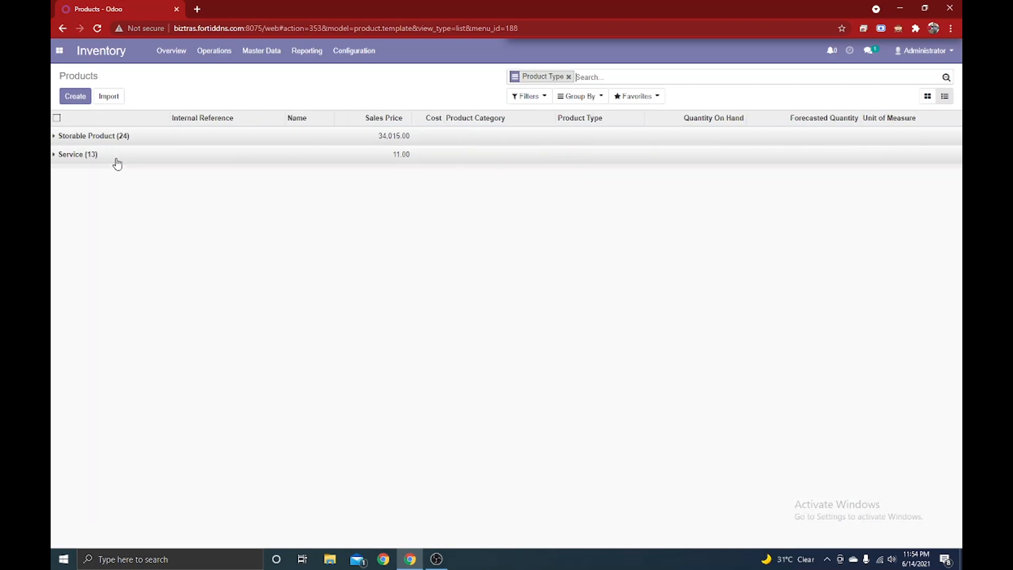
Add Product Category as a second grouping level under Product Type, and expand the Storable Product and Service groups.
{"action": "left_click", "coordinate": [587, 99]}
{"action": "left_click", "coordinate": [586, 115]}
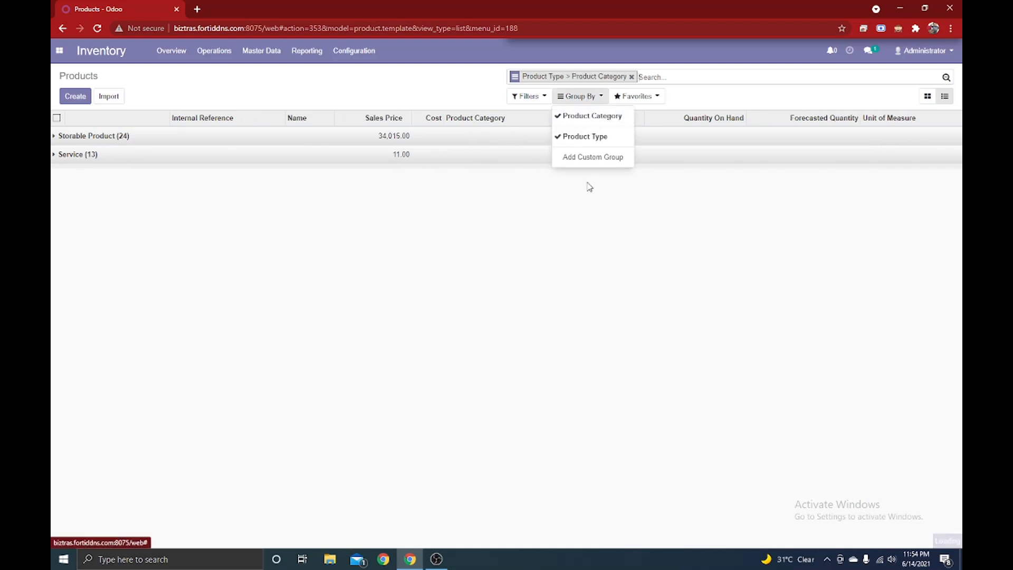
{"action": "left_click", "coordinate": [421, 241]}
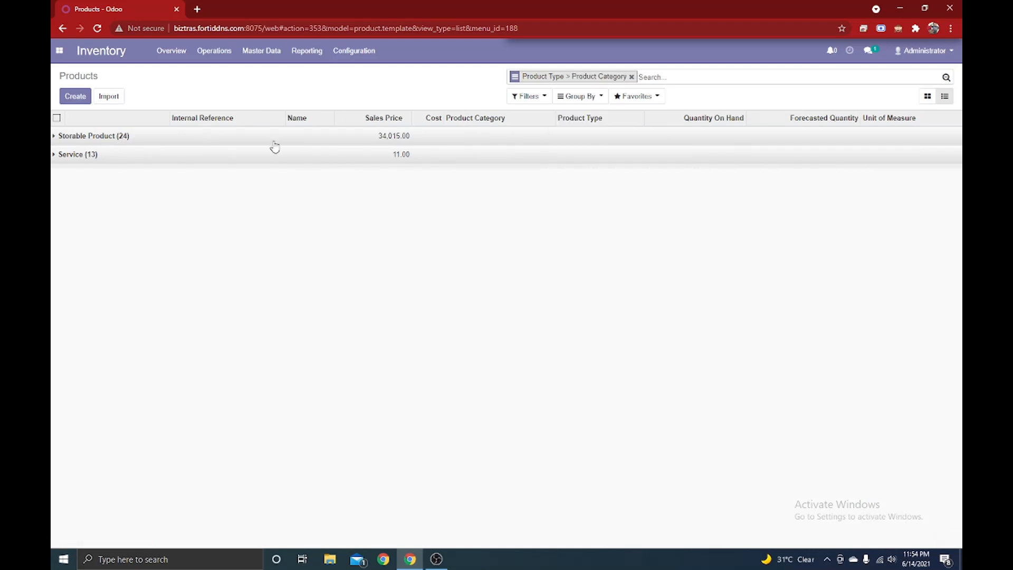
{"action": "left_click", "coordinate": [153, 136]}
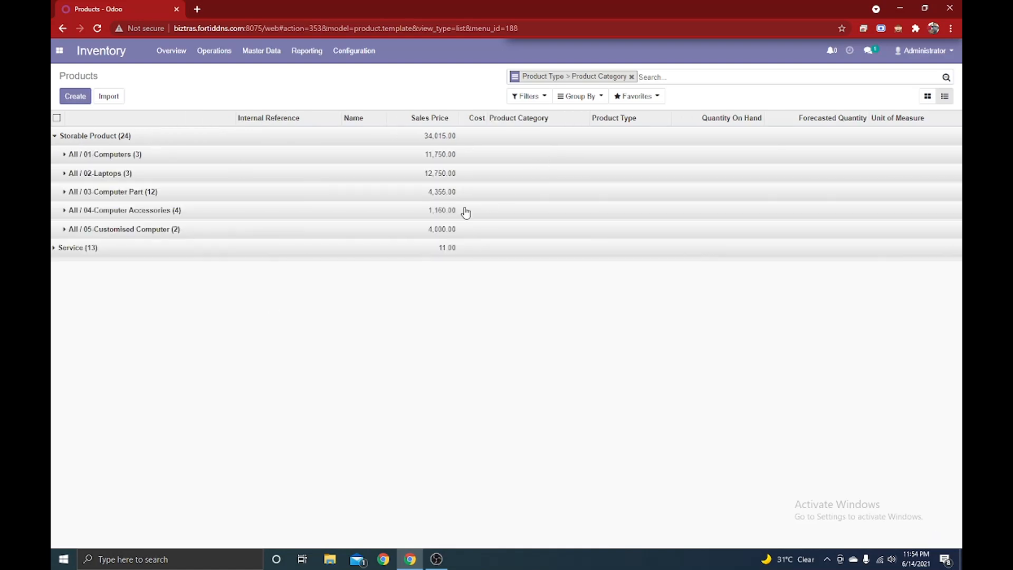
{"action": "left_click", "coordinate": [79, 251]}
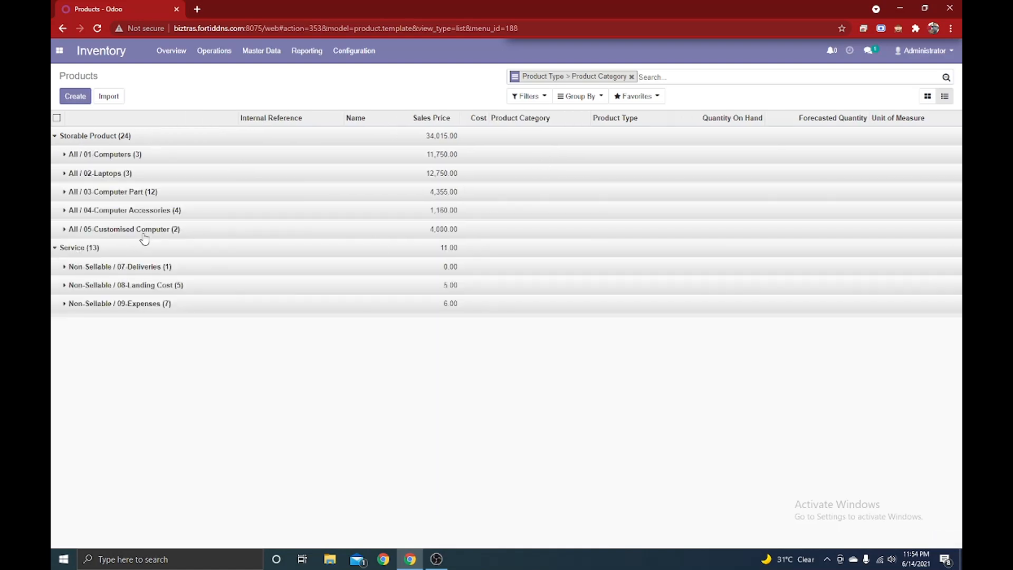
Examine the products in the Computers, Laptops and Computer Part subgroups of Storable Product, and collapse the subgroups again.
{"action": "left_click", "coordinate": [90, 155]}
{"action": "left_click", "coordinate": [109, 224]}
{"action": "left_click", "coordinate": [129, 290]}
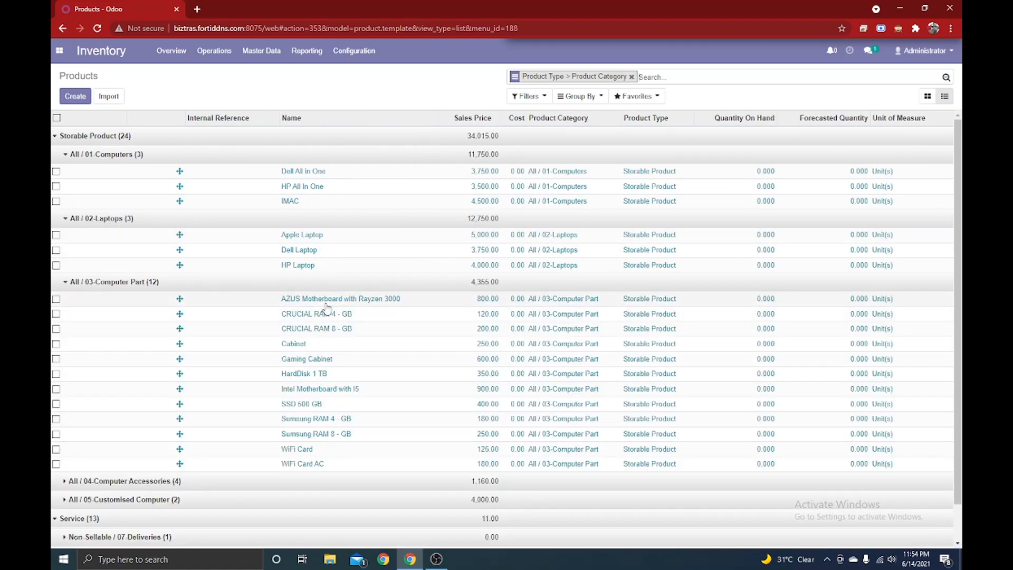
{"action": "left_click", "coordinate": [147, 156]}
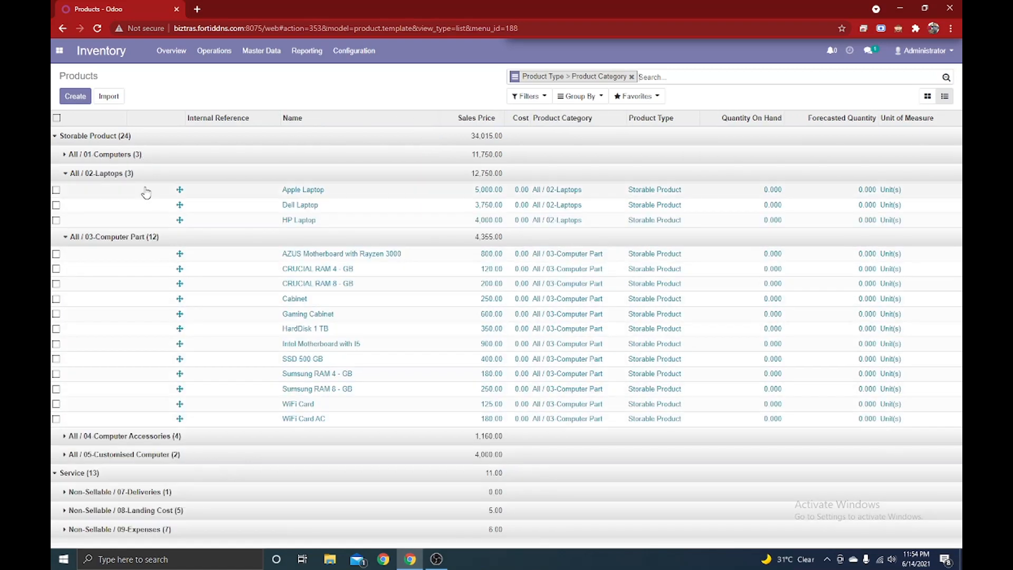
{"action": "left_click", "coordinate": [144, 174]}
{"action": "left_click", "coordinate": [145, 194]}
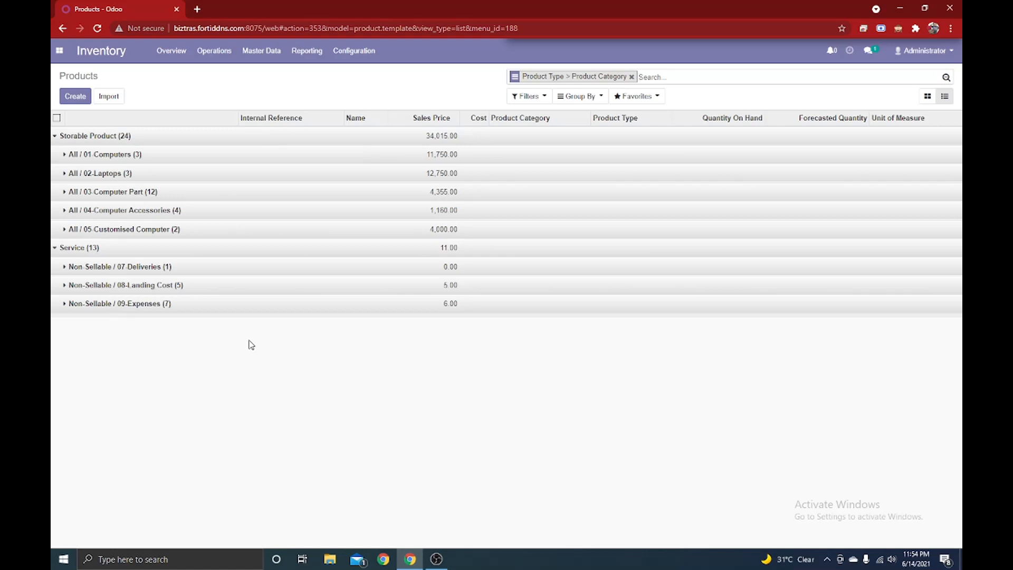
{"action": "left_click", "coordinate": [528, 97]}
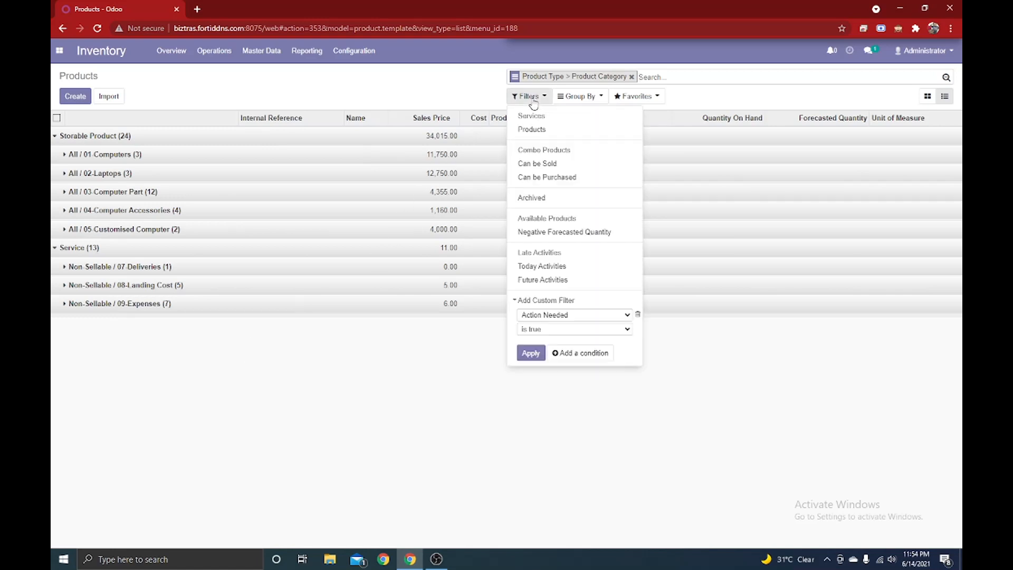
{"action": "left_click", "coordinate": [438, 422]}
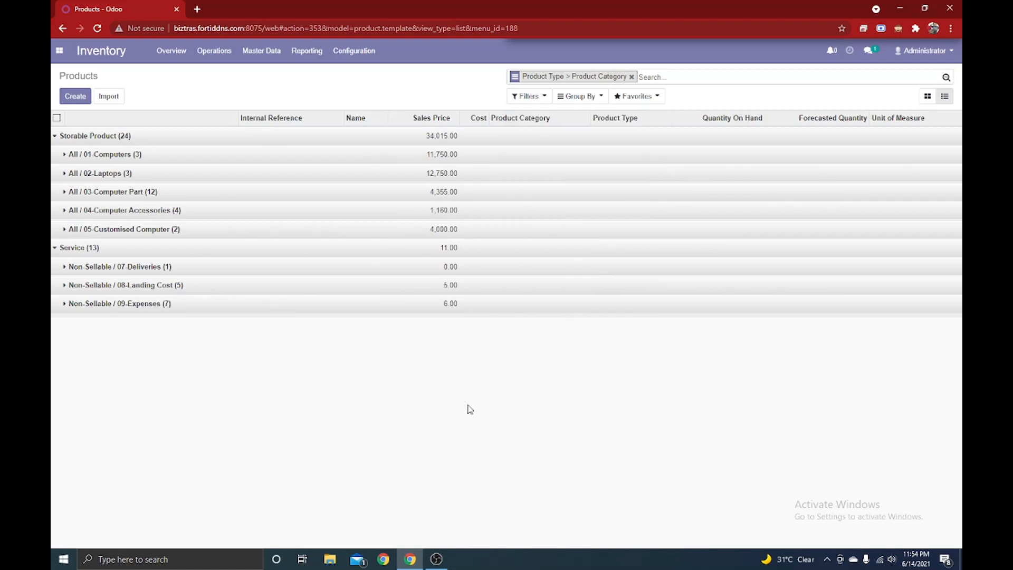
Save the current Product Type and Product Category grouping as a favorite search named Products_daily.
{"action": "left_click", "coordinate": [641, 100]}
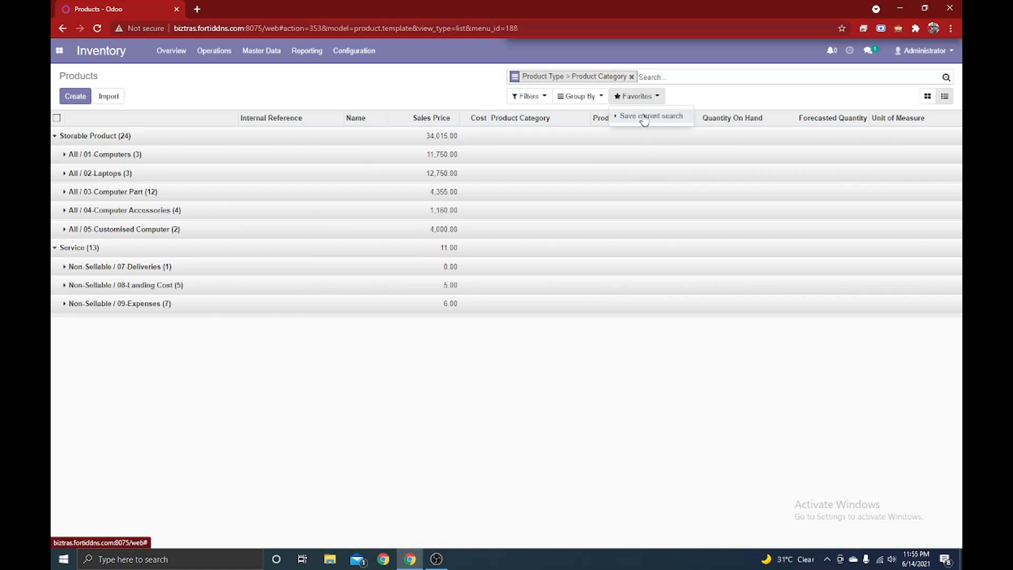
{"action": "left_click", "coordinate": [644, 117]}
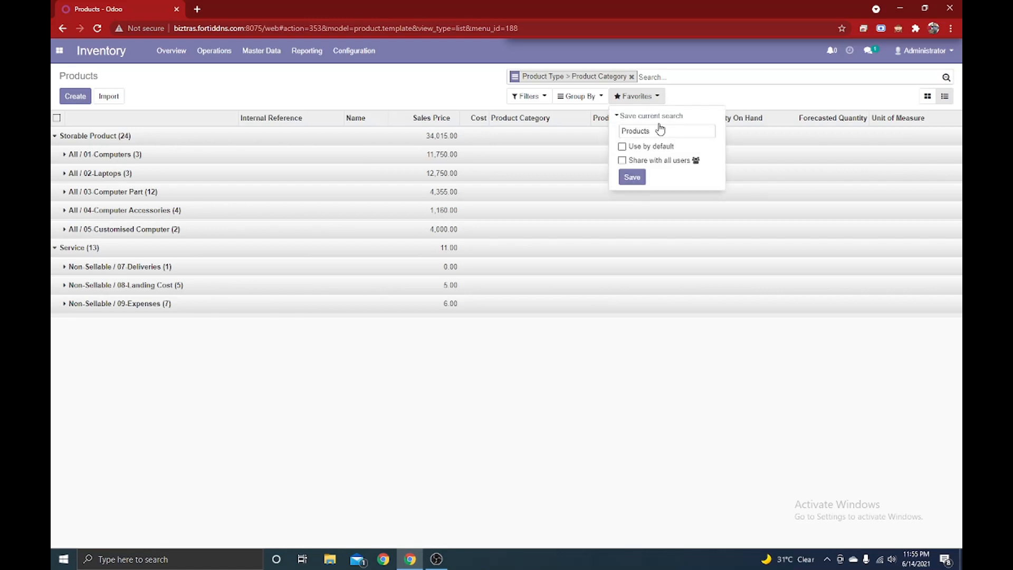
{"action": "type", "text": "_only"}
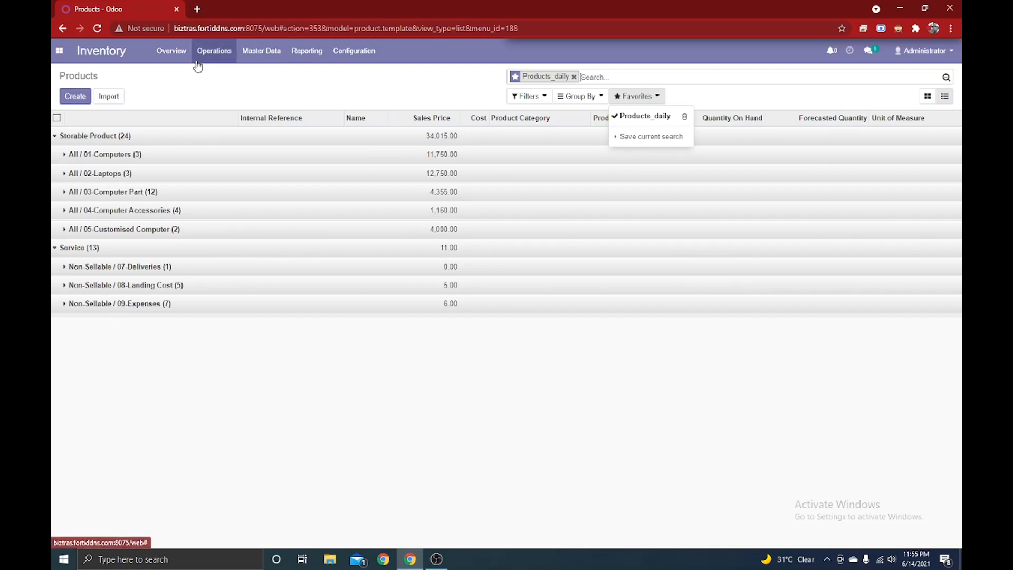
Reopen the products as a list, apply the Products_daily favorite, and expand its Service and Storable Product groups.
{"action": "left_click", "coordinate": [214, 53]}
{"action": "mouse_move", "coordinate": [258, 58]}
{"action": "left_click", "coordinate": [274, 79]}
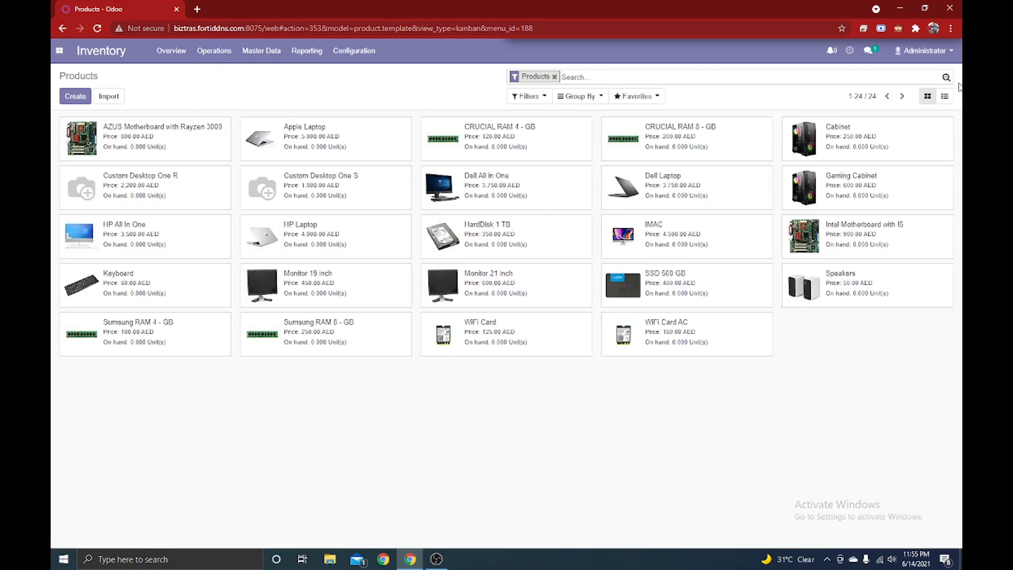
{"action": "left_click", "coordinate": [944, 96]}
{"action": "left_click", "coordinate": [649, 98]}
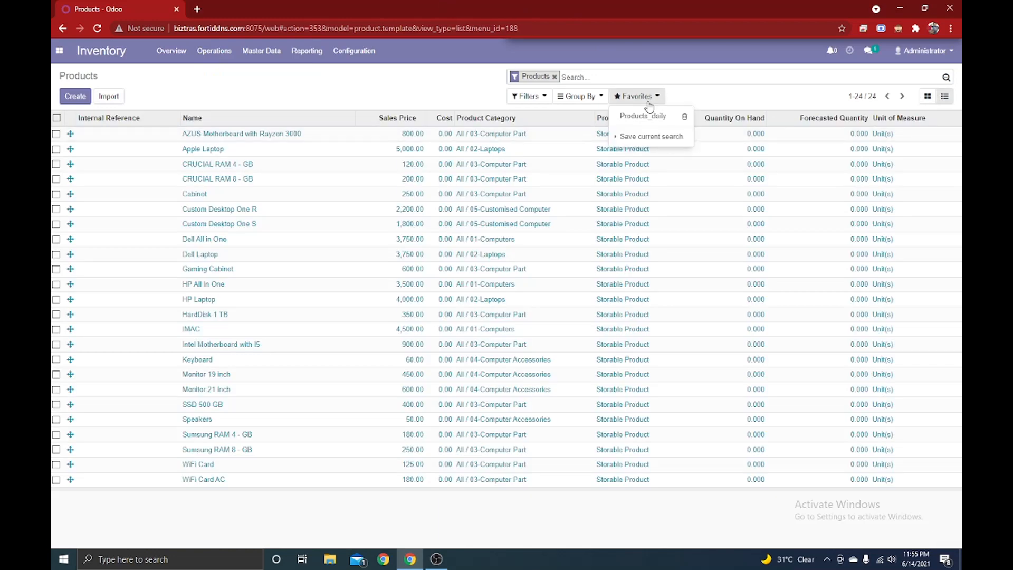
{"action": "left_click", "coordinate": [655, 115]}
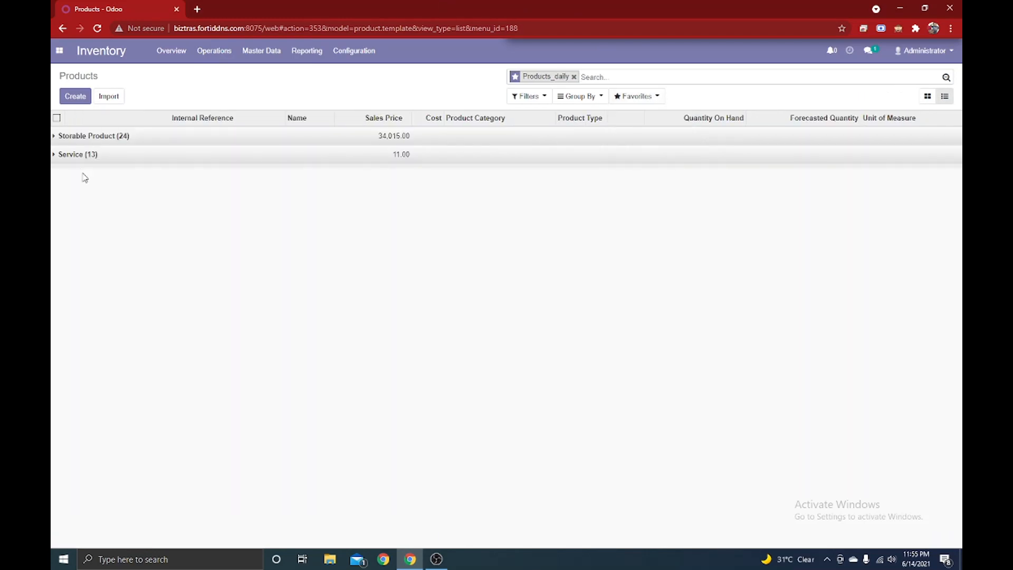
{"action": "left_click", "coordinate": [79, 154]}
{"action": "left_click", "coordinate": [88, 136]}
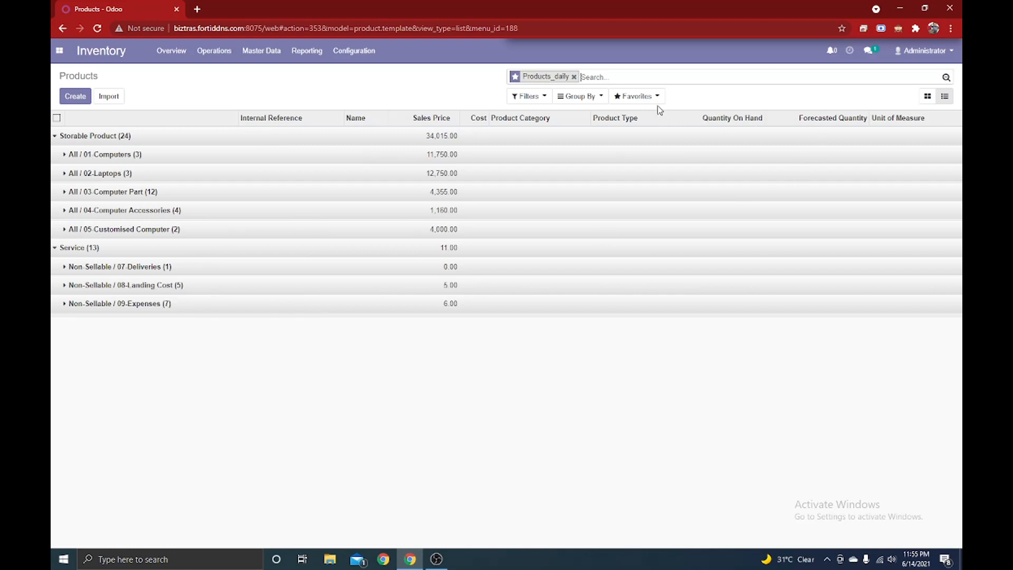
Examine the fields available for custom grouping and the predefined product filters, leaving both without a selection.
{"action": "left_click", "coordinate": [581, 97]}
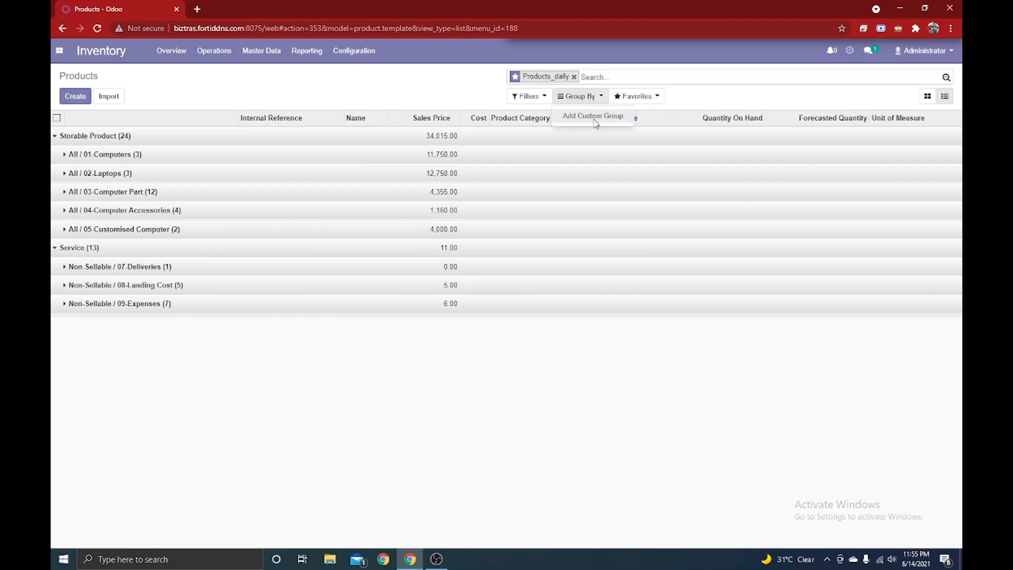
{"action": "left_click", "coordinate": [595, 117]}
{"action": "left_click", "coordinate": [624, 133]}
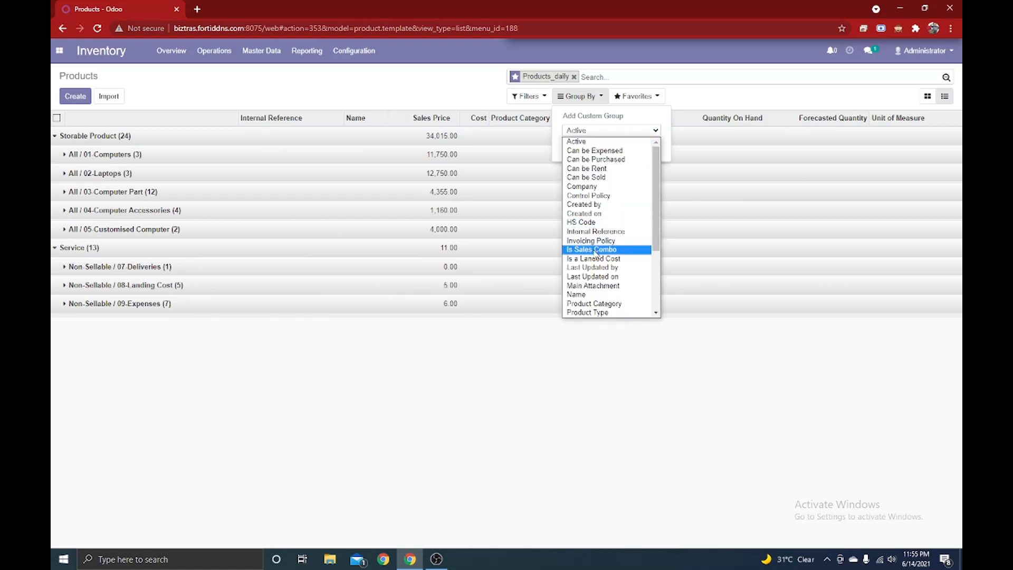
{"action": "left_click", "coordinate": [539, 98]}
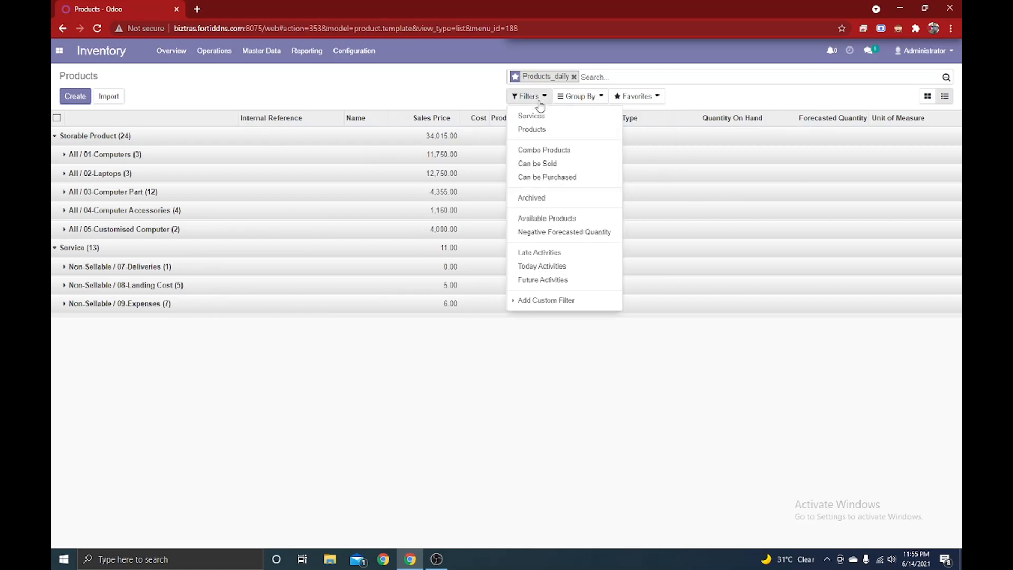
{"action": "left_click", "coordinate": [450, 388]}
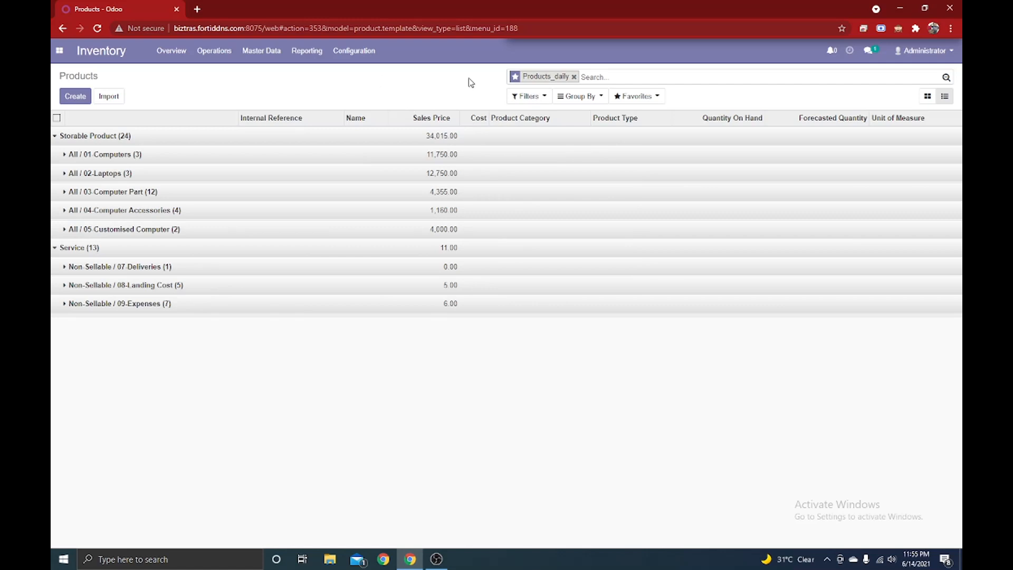
Remove the Products_daily favorite from the search and filter the list by Products instead.
{"action": "left_click", "coordinate": [574, 77]}
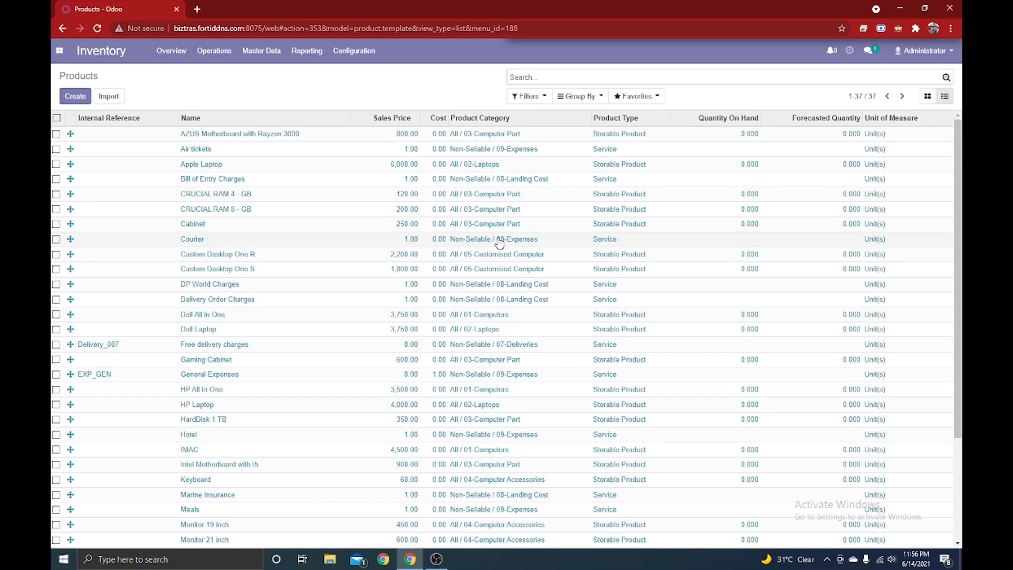
{"action": "left_click", "coordinate": [539, 97]}
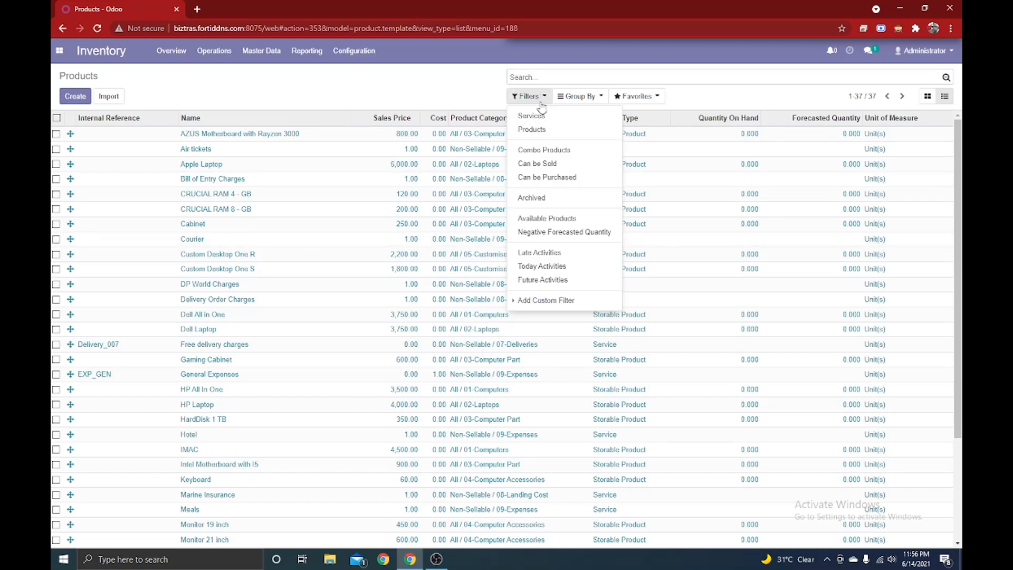
{"action": "left_click", "coordinate": [533, 130]}
{"action": "left_click", "coordinate": [374, 82]}
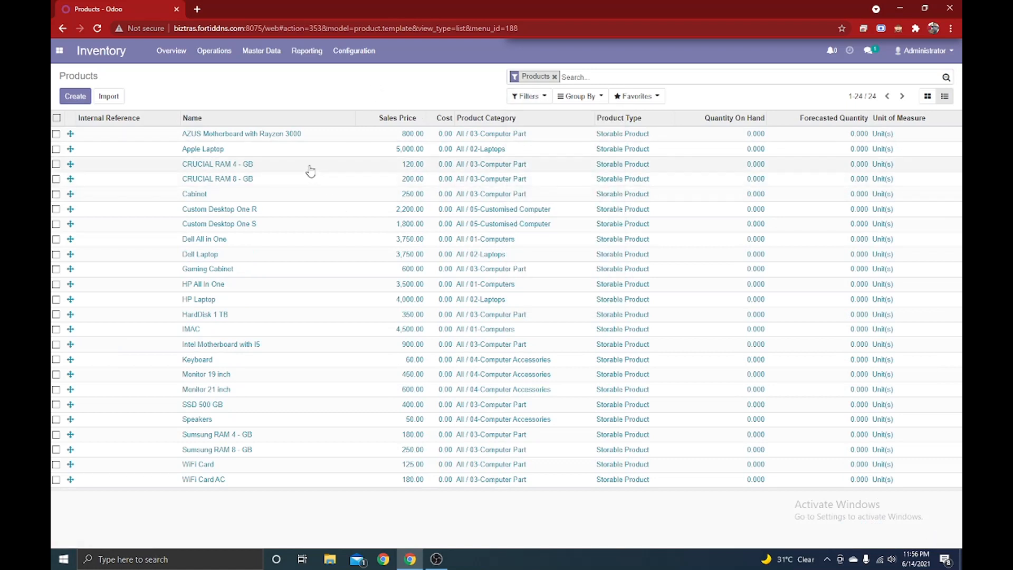
Open the Apple Laptop product from the list and put its form in edit mode.
{"action": "left_click", "coordinate": [291, 153]}
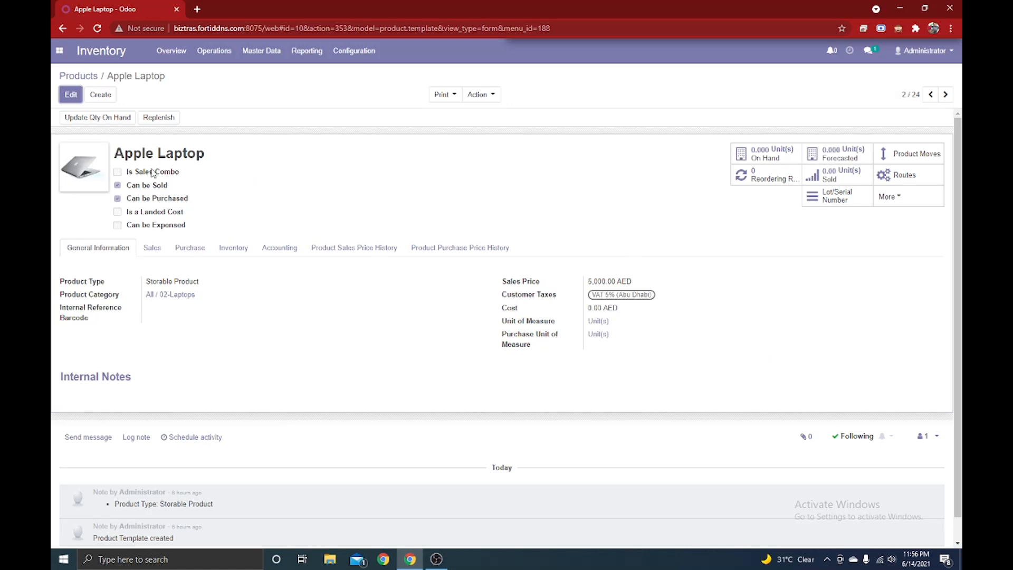
{"action": "left_click", "coordinate": [77, 94]}
{"action": "left_click_drag", "start_coordinate": [229, 165], "coordinate": [113, 166]}
{"action": "left_click", "coordinate": [237, 207]}
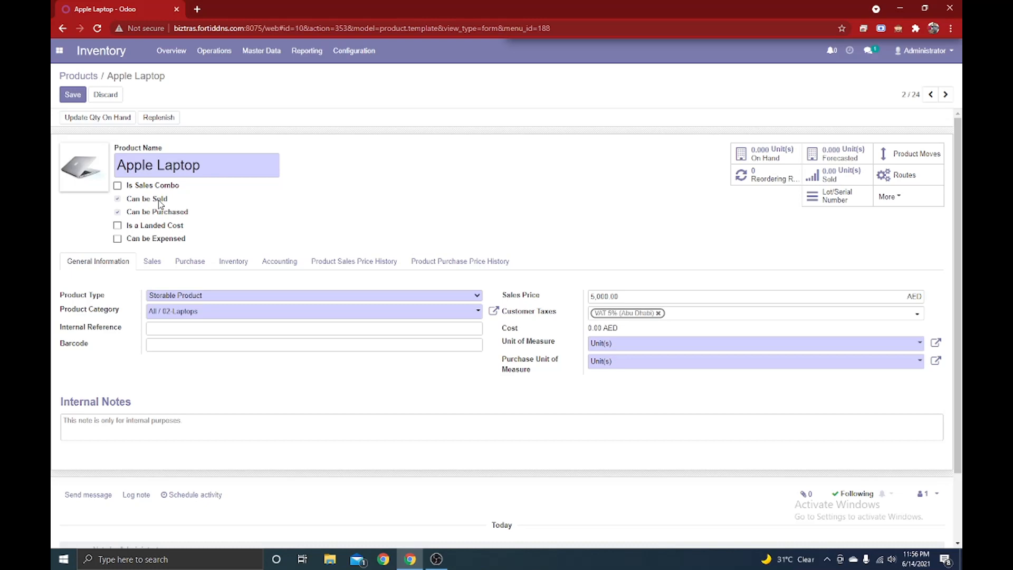
Turn Can be Sold off and on again for Apple Laptop, checking its sales settings before and after.
{"action": "left_click", "coordinate": [155, 268]}
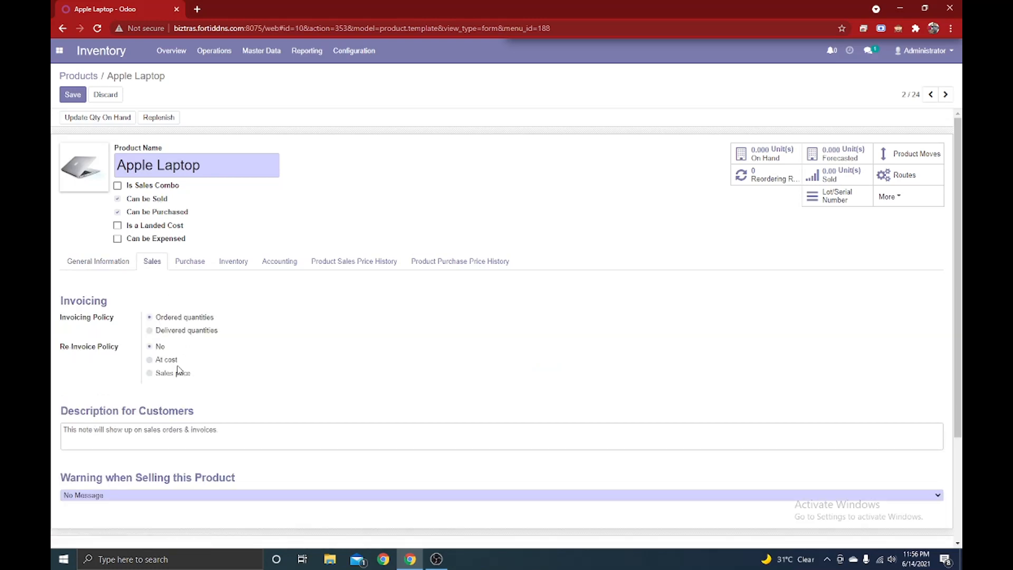
{"action": "left_click", "coordinate": [147, 203]}
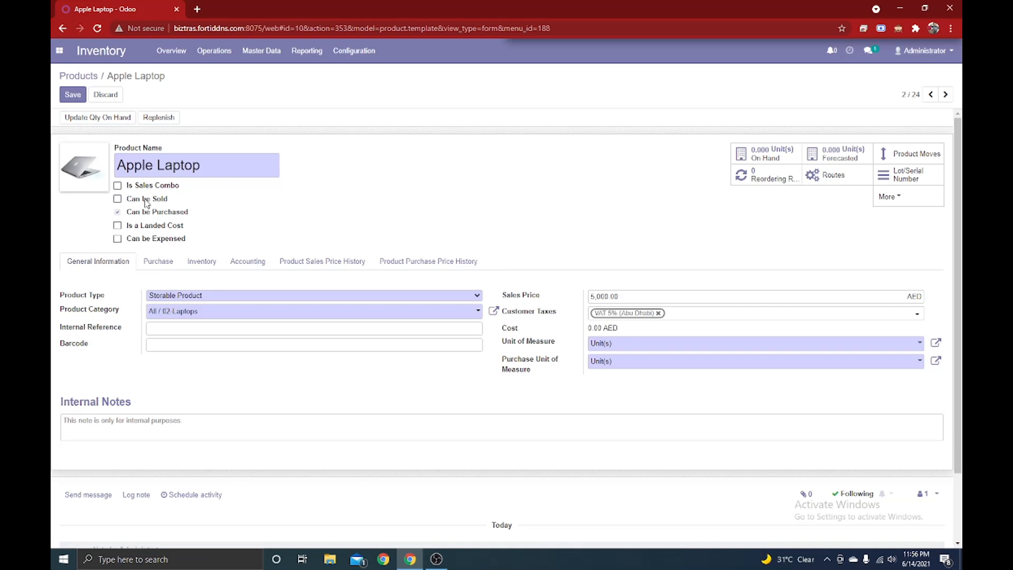
{"action": "left_click", "coordinate": [147, 203]}
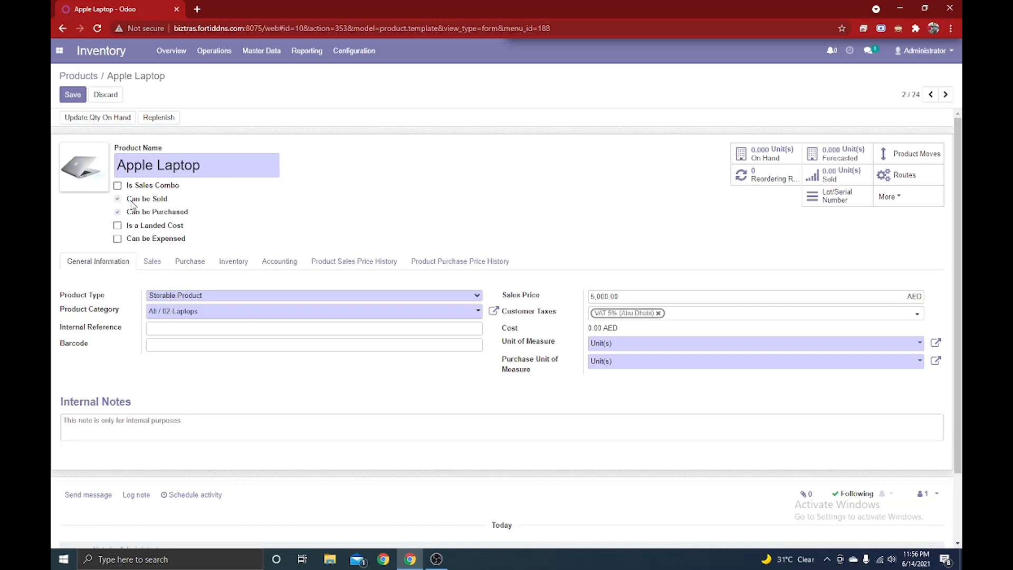
{"action": "left_click", "coordinate": [151, 262]}
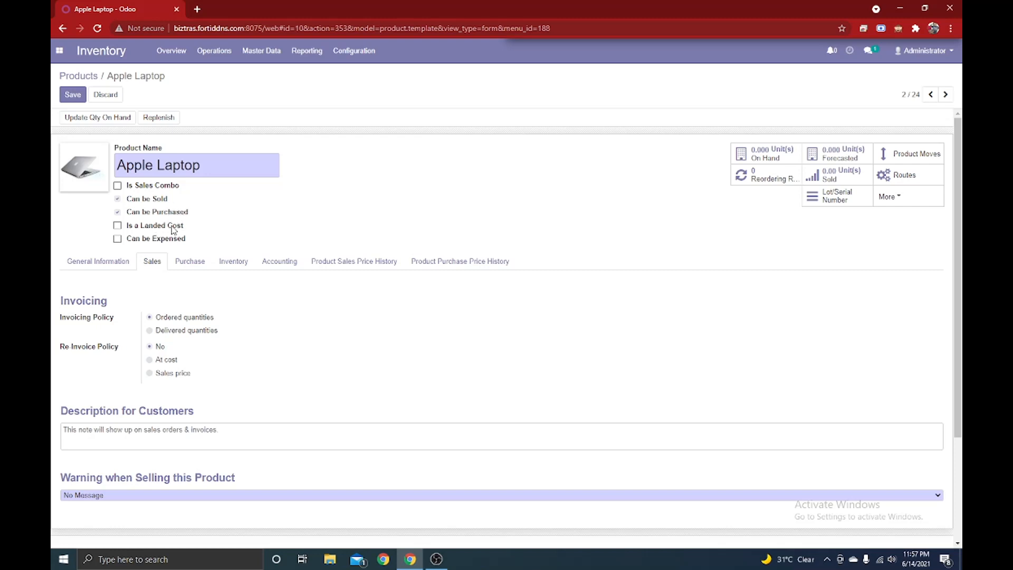
{"action": "left_click", "coordinate": [105, 261]}
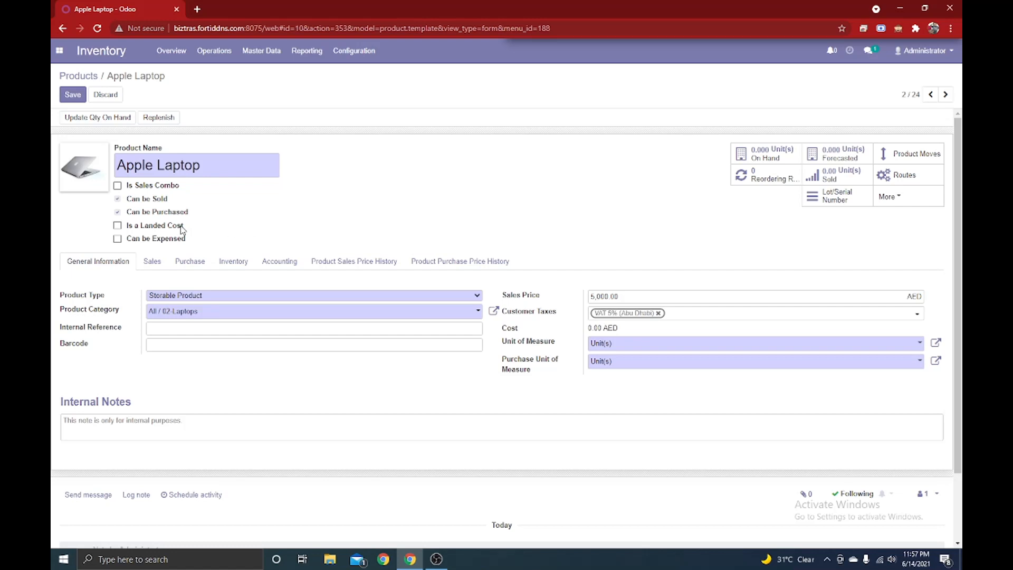
Examine the available Product Type and Product Category choices for Apple Laptop without changing either.
{"action": "mouse_move", "coordinate": [181, 227]}
{"action": "left_click", "coordinate": [202, 296]}
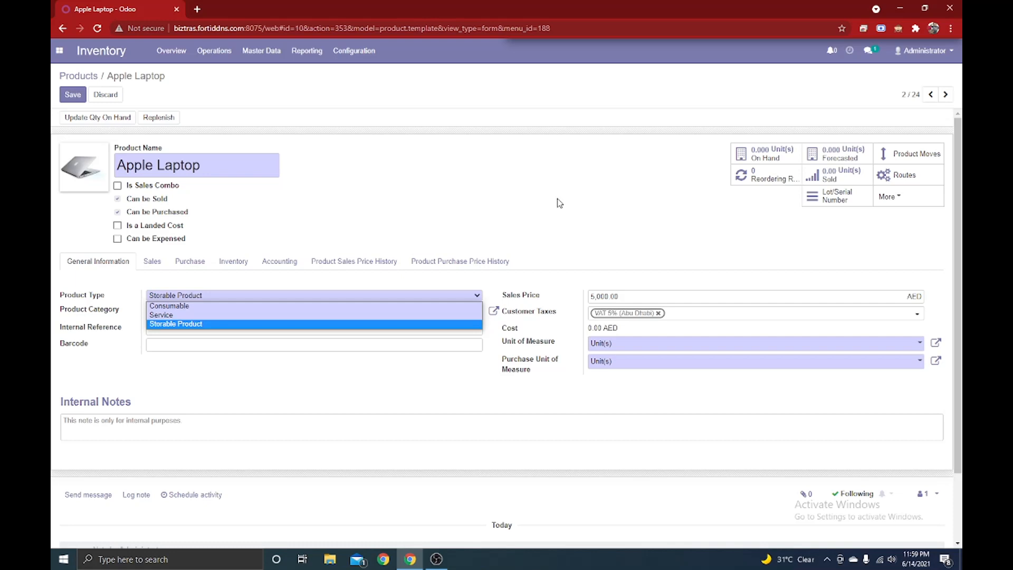
{"action": "left_click", "coordinate": [559, 203]}
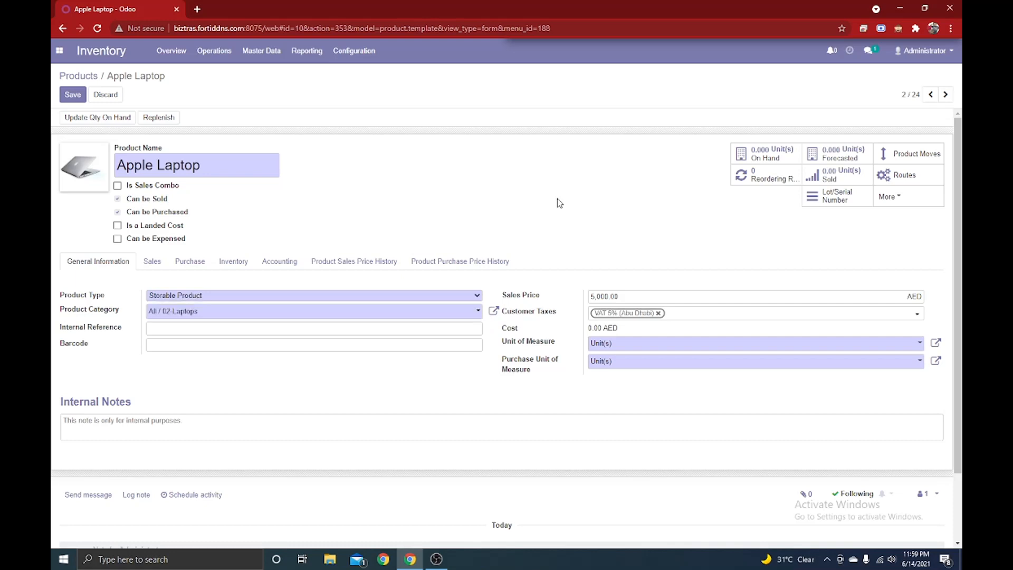
{"action": "left_click", "coordinate": [333, 315]}
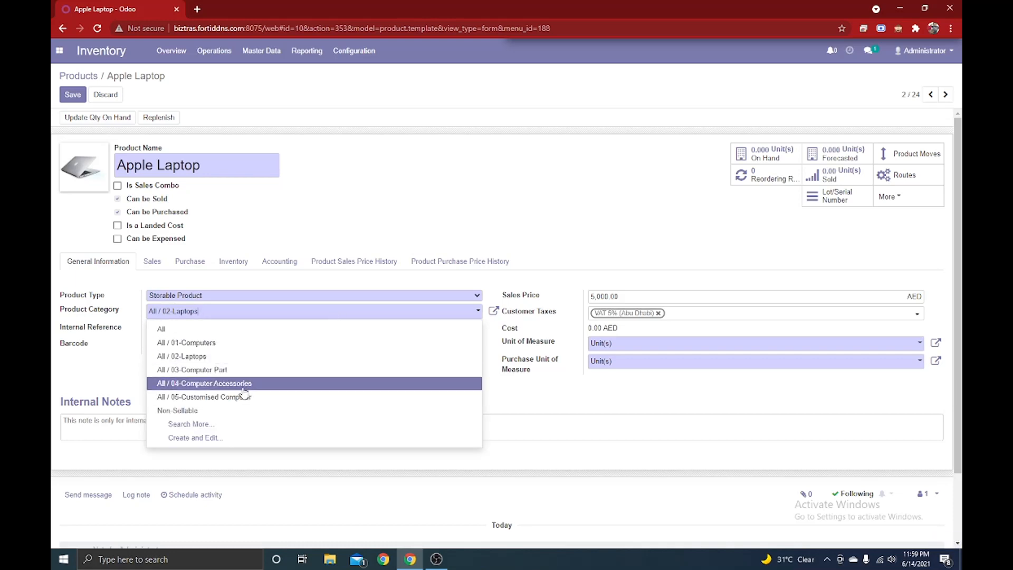
{"action": "left_click", "coordinate": [350, 206]}
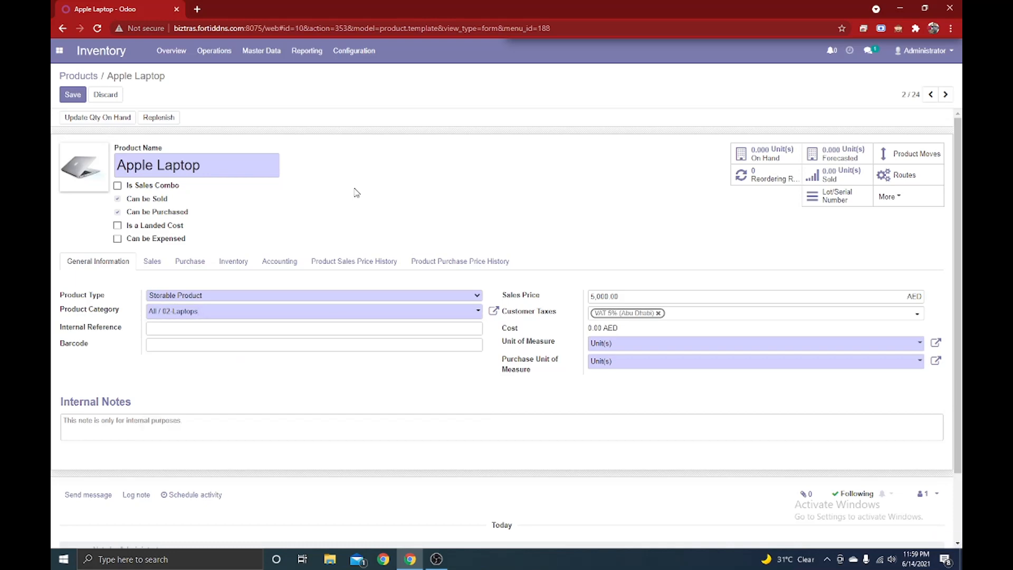
{"action": "left_click", "coordinate": [224, 315]}
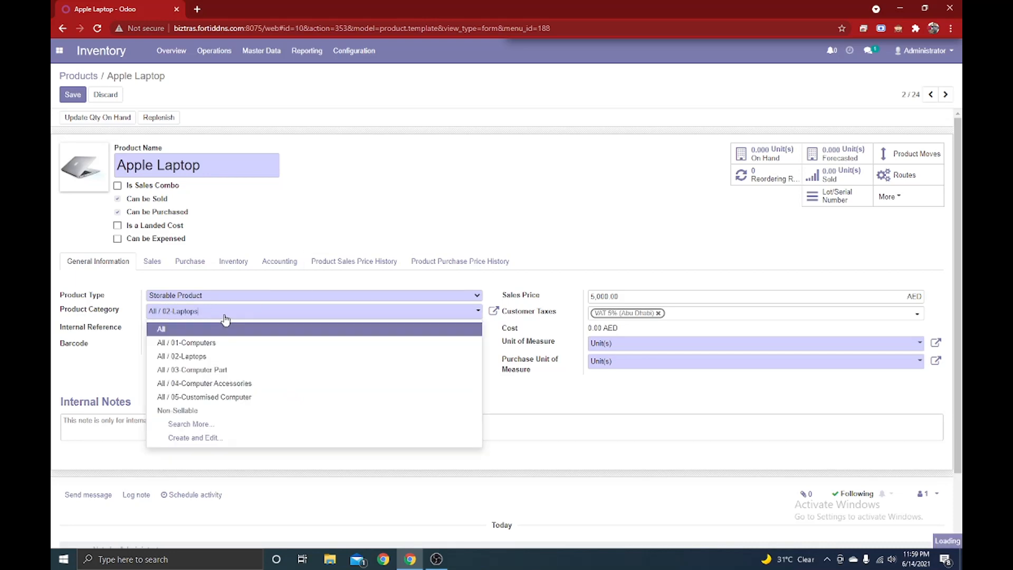
{"action": "left_click", "coordinate": [411, 211]}
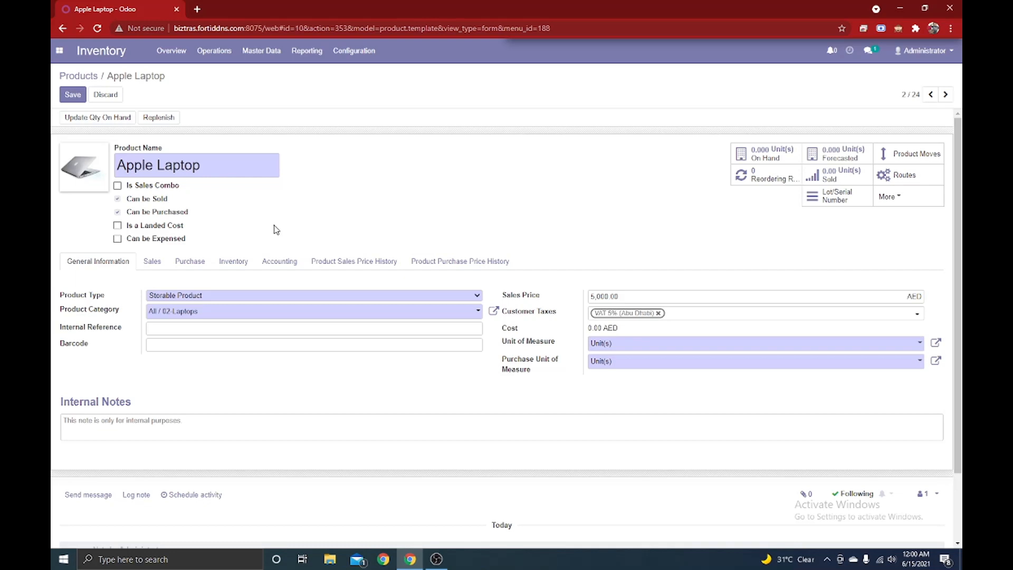
Review the barcode, sales price and cost fields in Apple Laptop's general information.
{"action": "left_click", "coordinate": [257, 344]}
{"action": "left_click_drag", "start_coordinate": [506, 295], "coordinate": [542, 309]}
{"action": "left_click", "coordinate": [521, 302]}
{"action": "mouse_move", "coordinate": [522, 302]}
{"action": "left_click_drag", "start_coordinate": [591, 297], "coordinate": [617, 306]}
{"action": "mouse_move", "coordinate": [535, 296]}
{"action": "mouse_move", "coordinate": [545, 319]}
{"action": "left_click_drag", "start_coordinate": [623, 328], "coordinate": [586, 330]}
Try Dozen(s) as Apple Laptop's Purchase Unit of Measure, and set it back to Unit(s).
{"action": "left_click", "coordinate": [648, 372]}
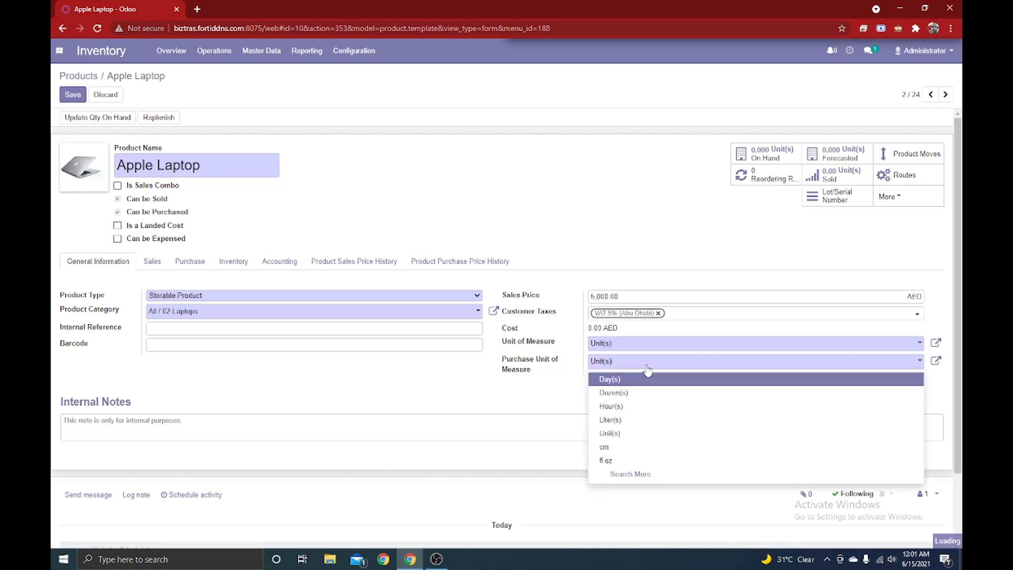
{"action": "left_click", "coordinate": [649, 399]}
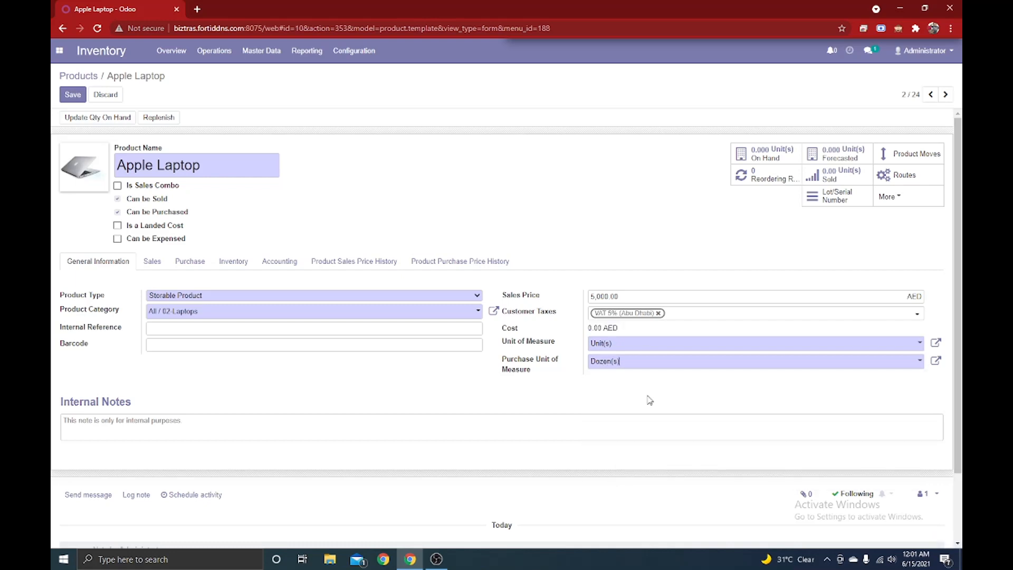
{"action": "left_click", "coordinate": [641, 362]}
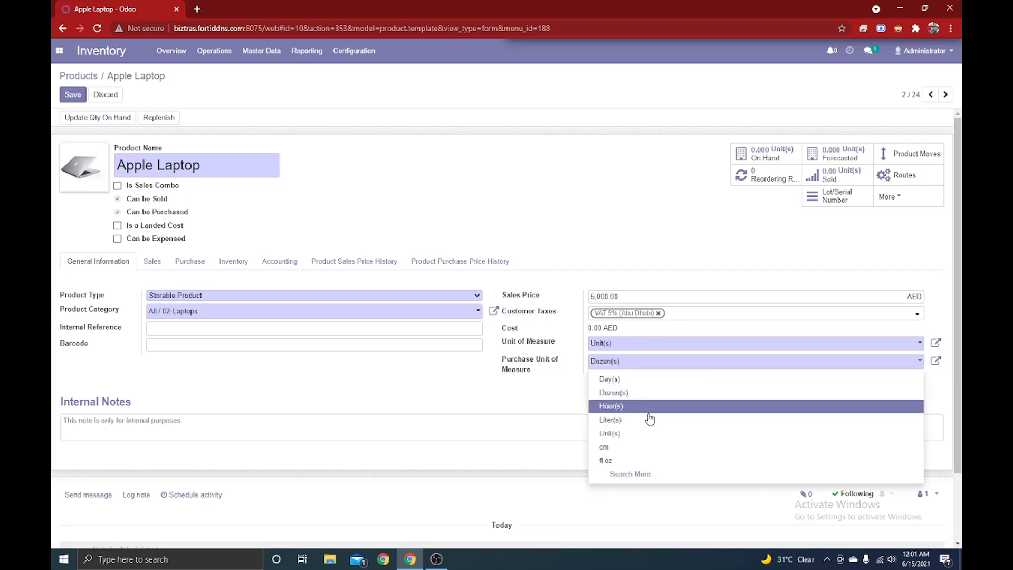
{"action": "left_click", "coordinate": [650, 434]}
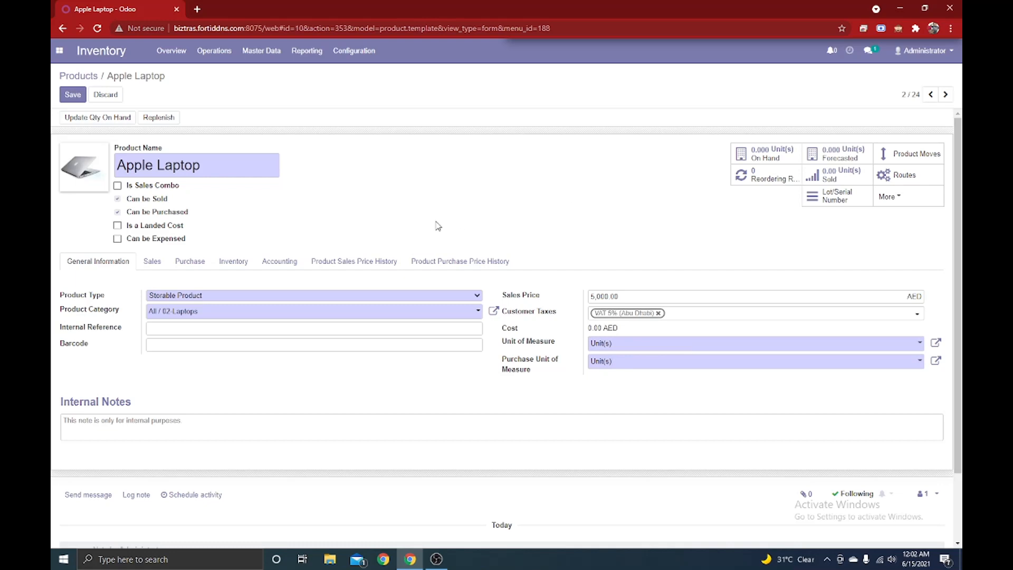
Examine the Invoicing Policy and Re-Invoice Policy options in Apple Laptop's sales settings.
{"action": "left_click", "coordinate": [153, 263]}
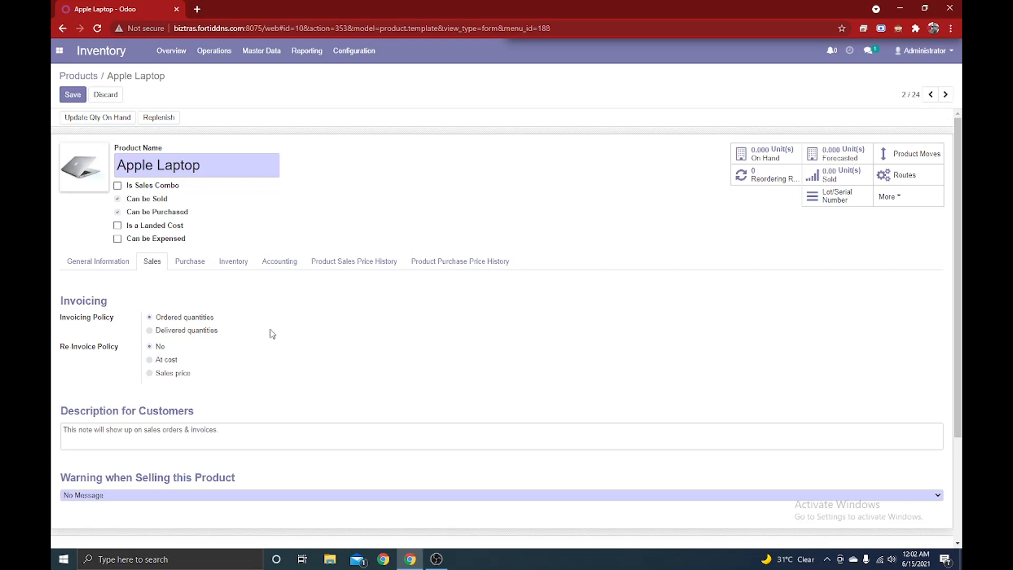
{"action": "left_click_drag", "start_coordinate": [218, 332], "coordinate": [53, 312]}
{"action": "left_click", "coordinate": [223, 376]}
{"action": "left_click_drag", "start_coordinate": [248, 384], "coordinate": [54, 345]}
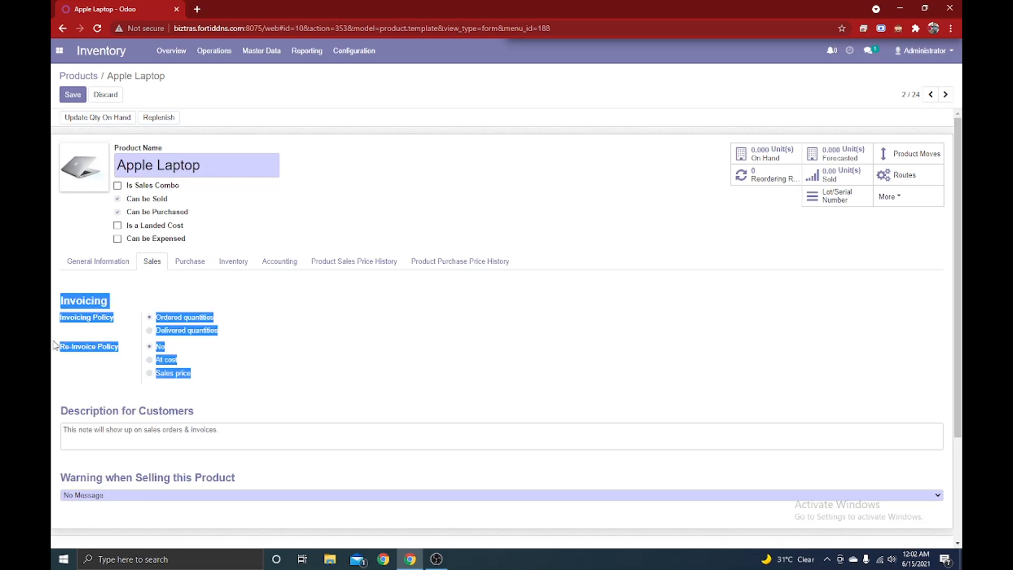
{"action": "left_click", "coordinate": [275, 355]}
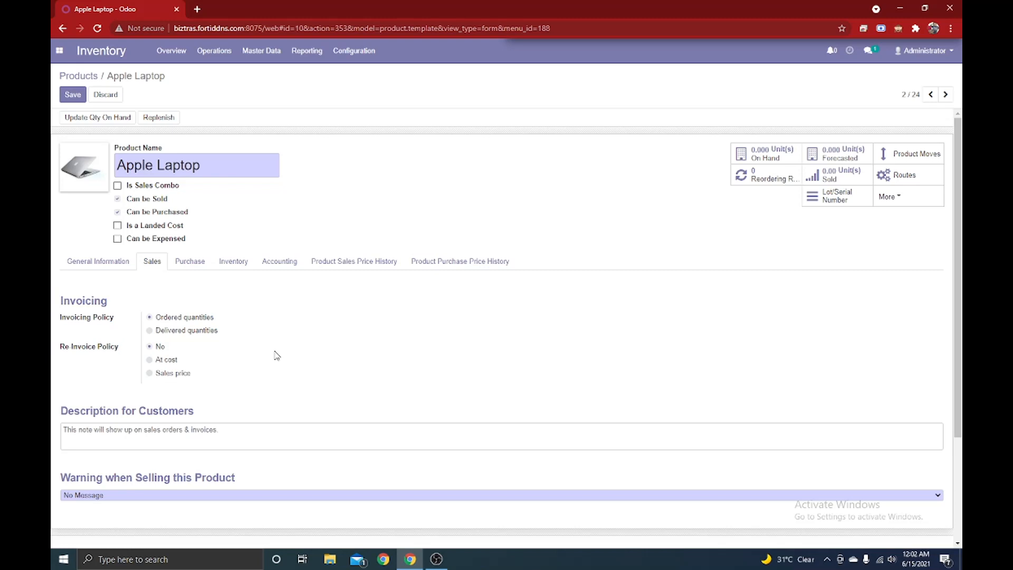
Examine the fields and vendor choices of a new vendor line in Apple Laptop's purchase settings, and remove the line unsaved.
{"action": "left_click", "coordinate": [196, 268]}
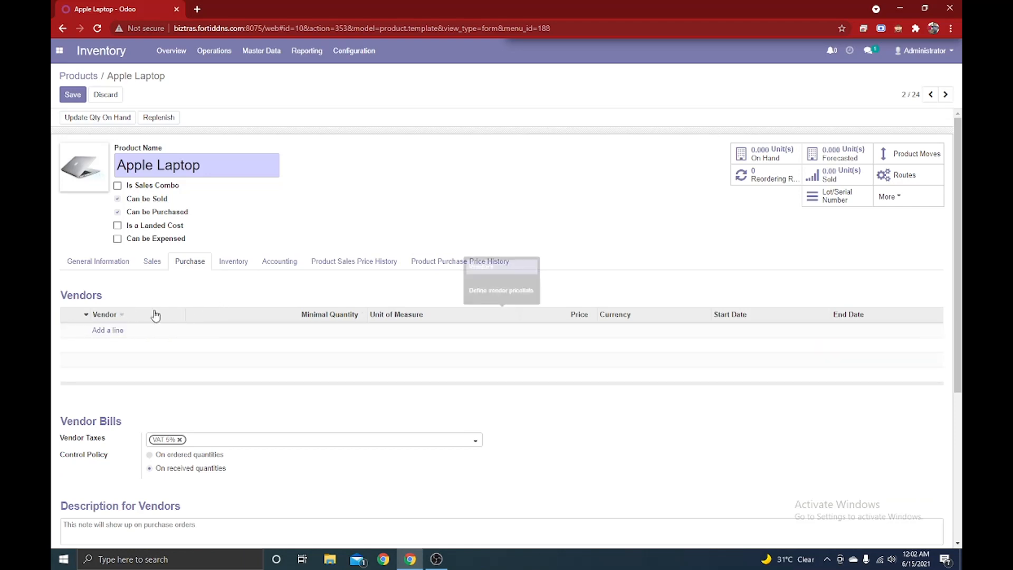
{"action": "left_click", "coordinate": [119, 332]}
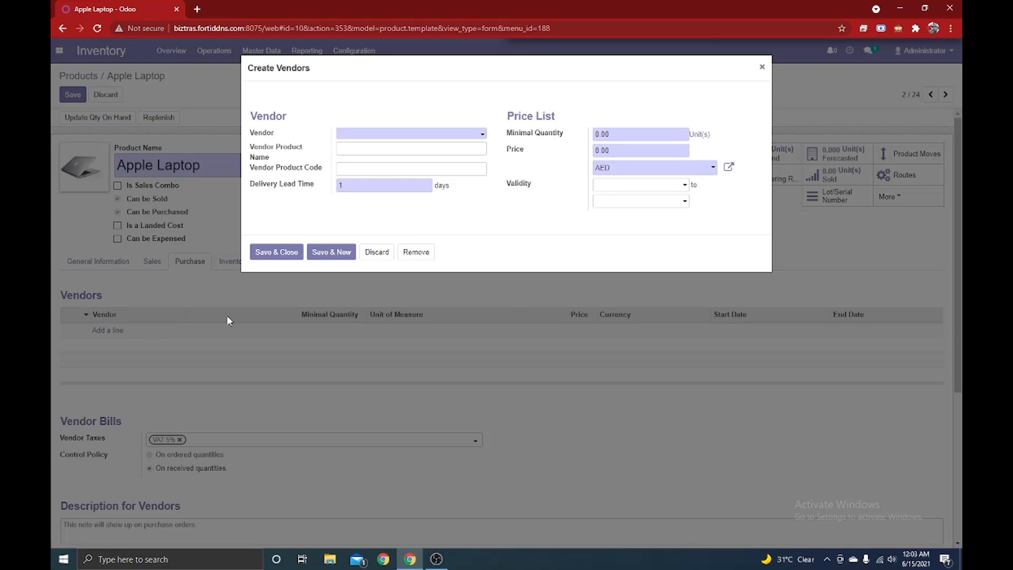
{"action": "left_click", "coordinate": [470, 138]}
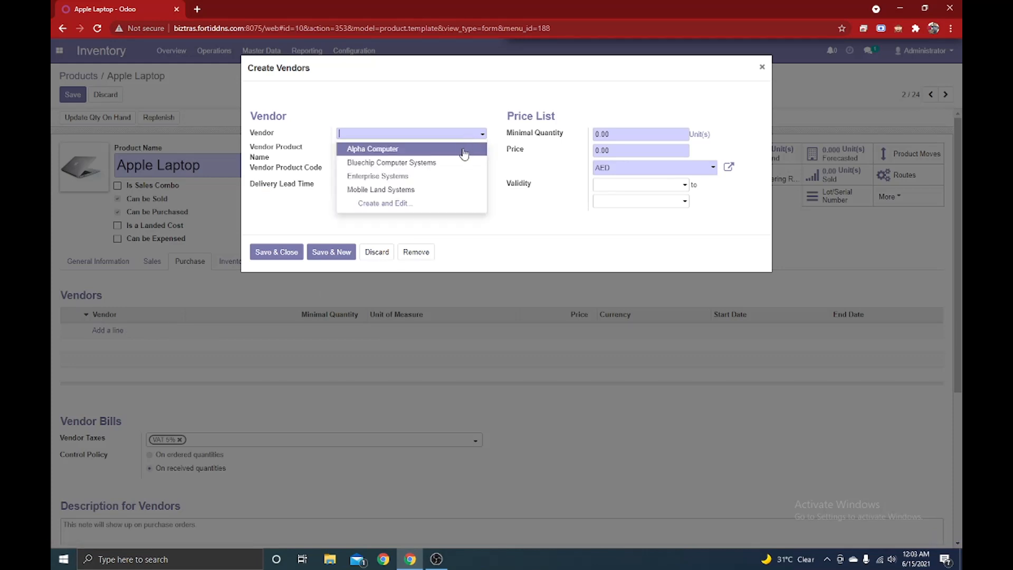
{"action": "left_click", "coordinate": [469, 226]}
{"action": "left_click", "coordinate": [416, 252]}
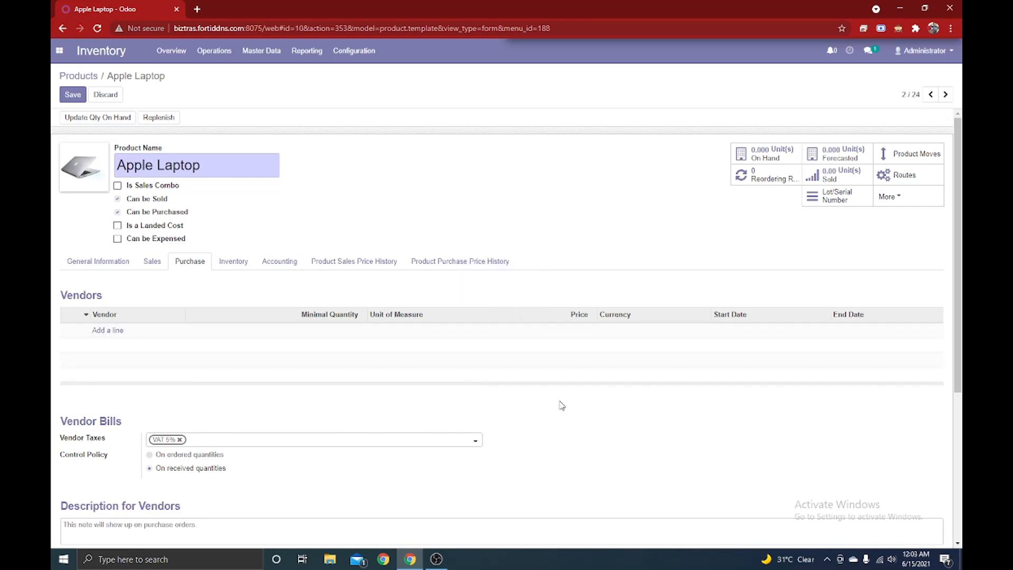
Review the Vendor Taxes and Control Policy settings for Apple Laptop's vendor bills.
{"action": "scroll", "coordinate": [561, 407], "scroll_direction": "down", "scroll_amount": 2}
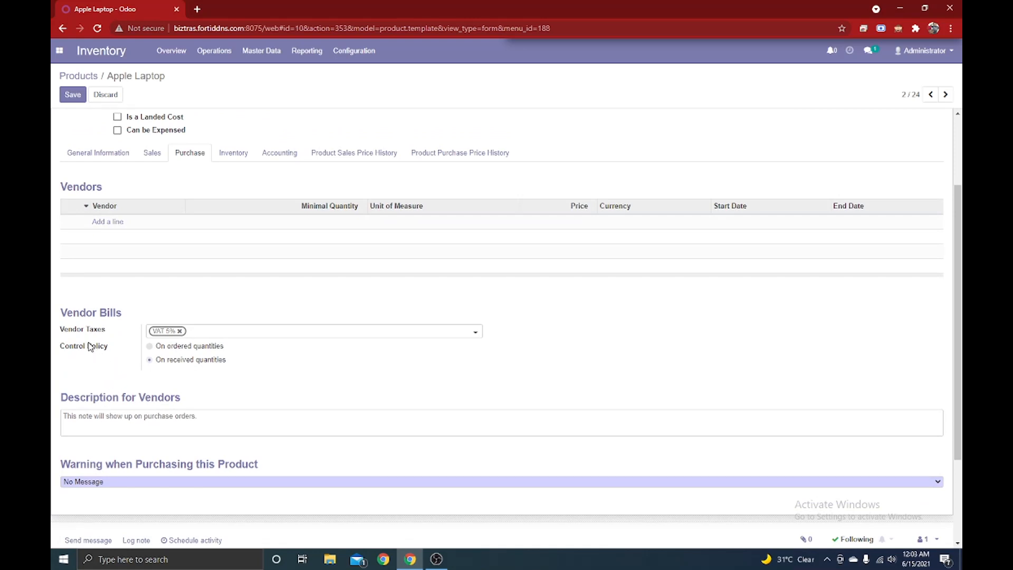
{"action": "left_click_drag", "start_coordinate": [61, 347], "coordinate": [193, 361]}
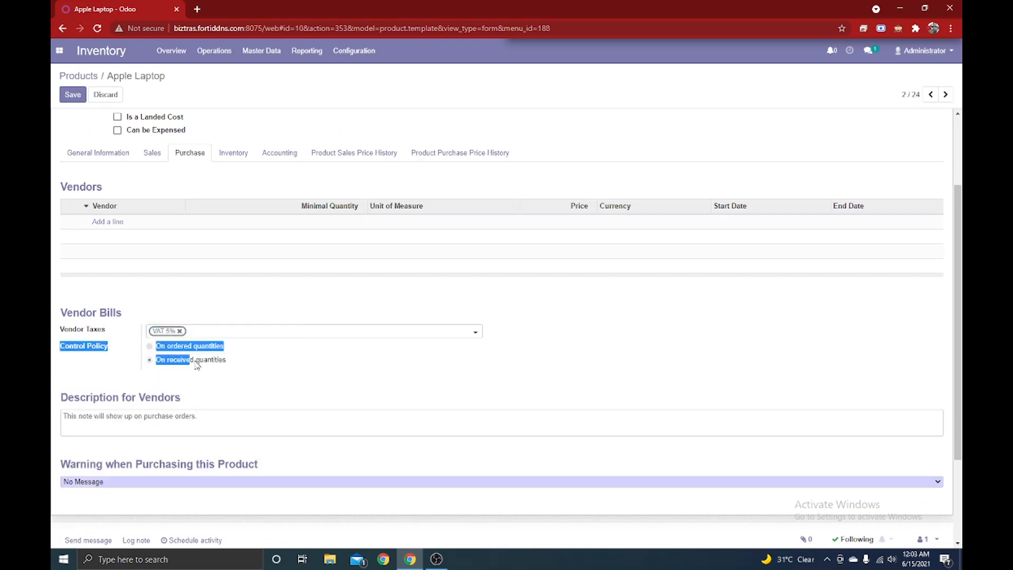
{"action": "left_click", "coordinate": [255, 374]}
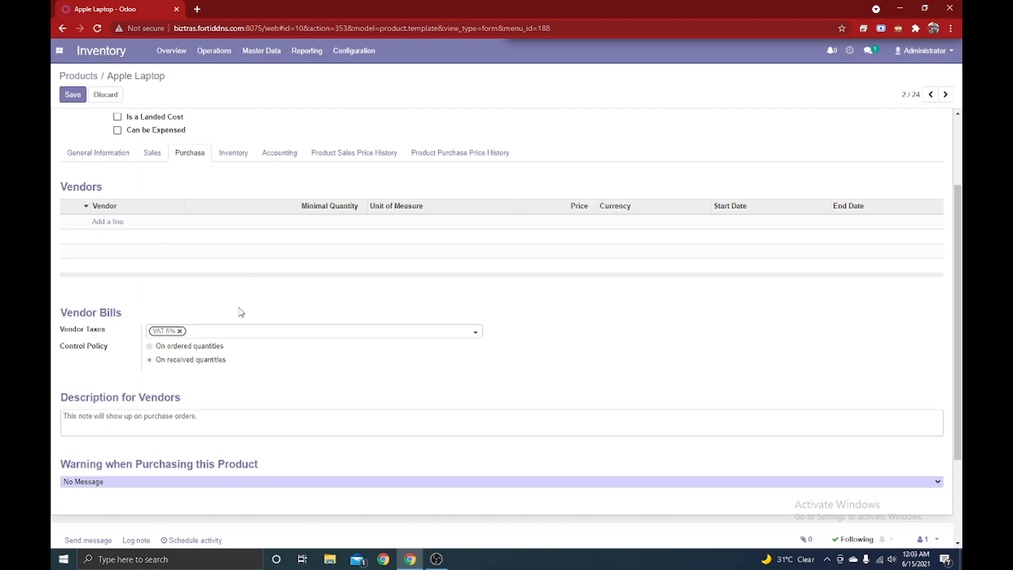
{"action": "scroll", "coordinate": [241, 312], "scroll_direction": "up", "scroll_amount": 2}
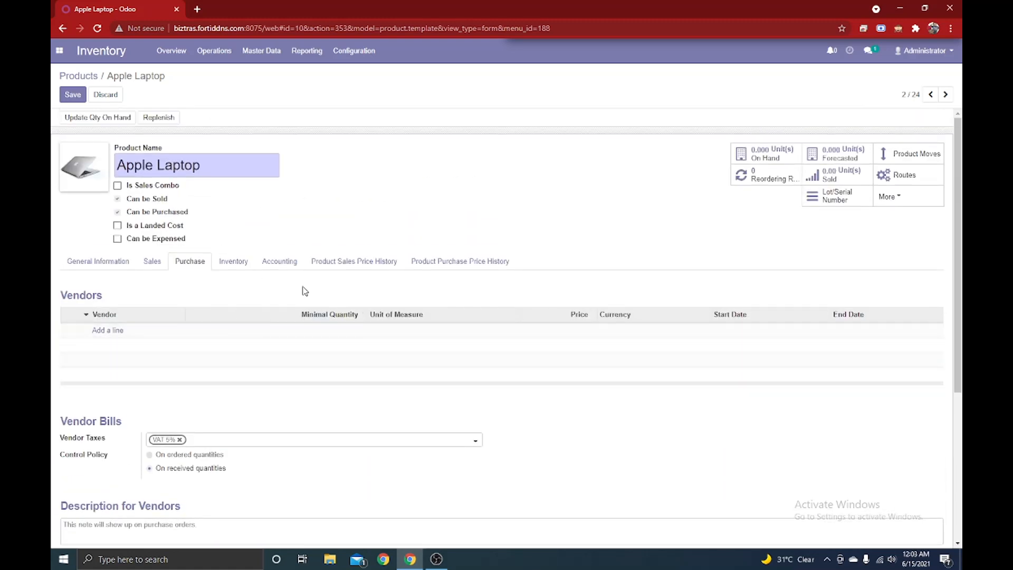
Examine Apple Laptop's inventory settings: routes, customer lead time, dates, tracking, weight and volume.
{"action": "left_click", "coordinate": [239, 272]}
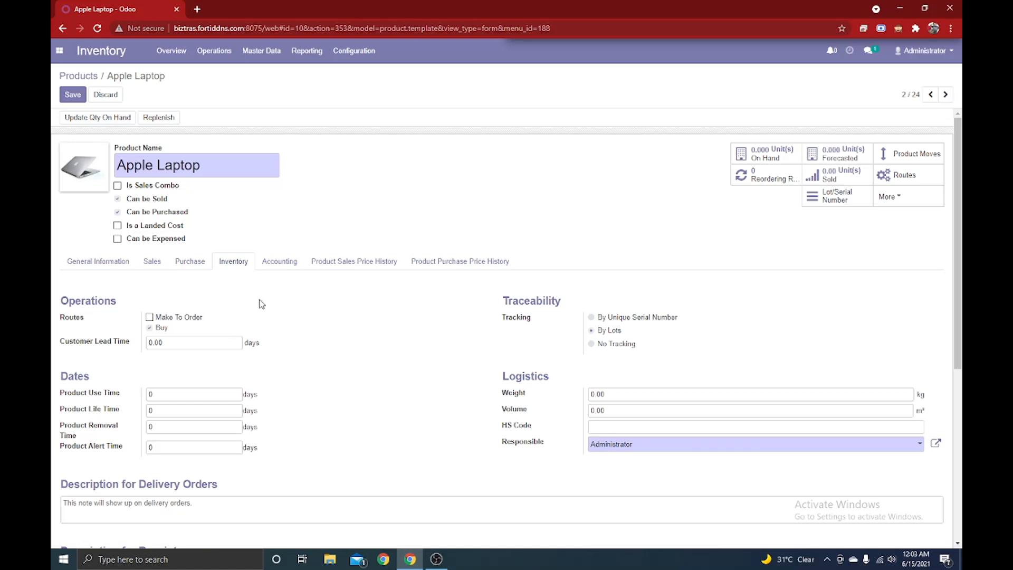
{"action": "scroll", "coordinate": [256, 303], "scroll_direction": "down", "scroll_amount": 3}
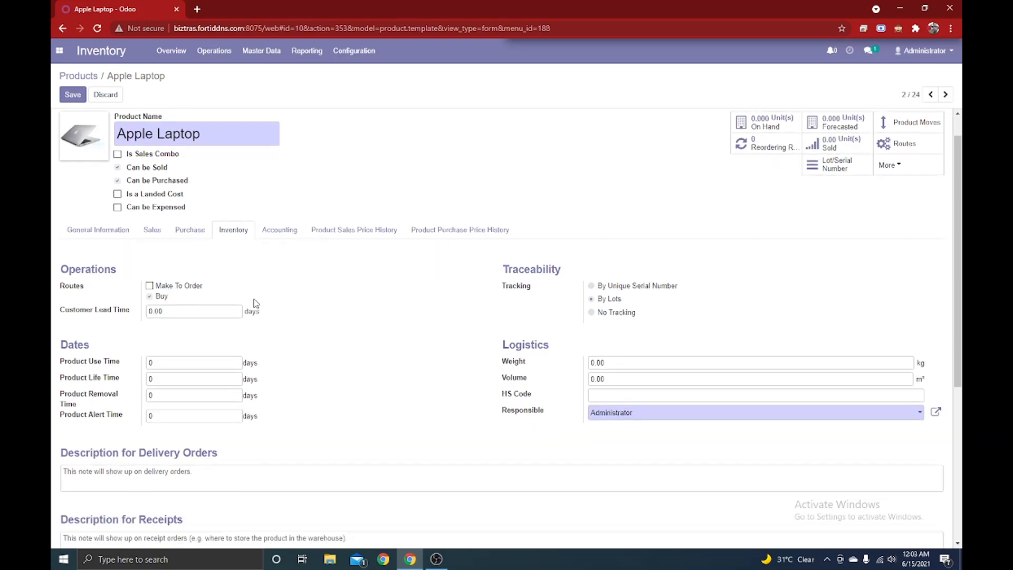
{"action": "scroll", "coordinate": [256, 303], "scroll_direction": "up", "scroll_amount": 2}
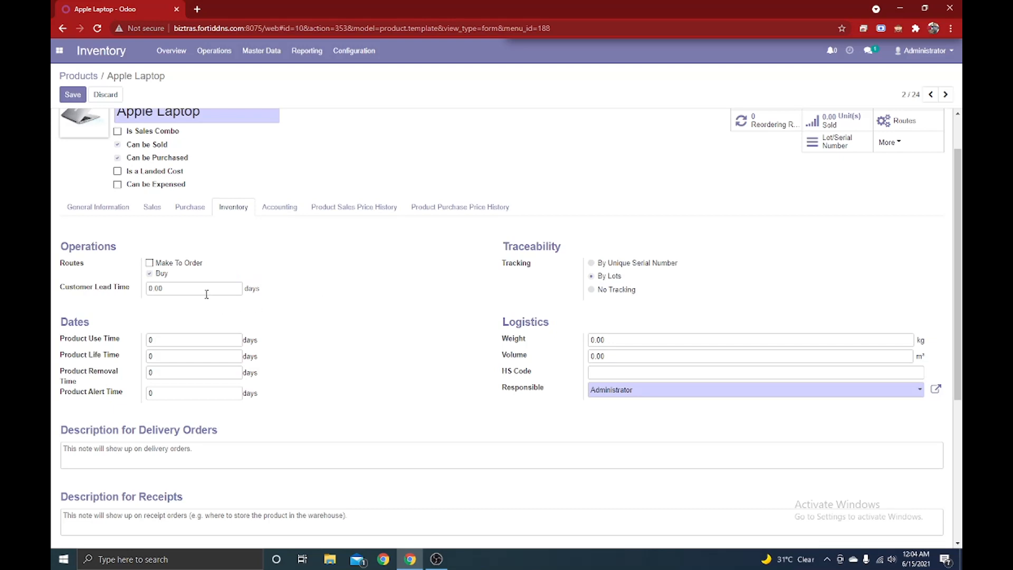
{"action": "left_click_drag", "start_coordinate": [65, 289], "coordinate": [78, 296]}
{"action": "scroll", "coordinate": [585, 331], "scroll_direction": "down", "scroll_amount": 1}
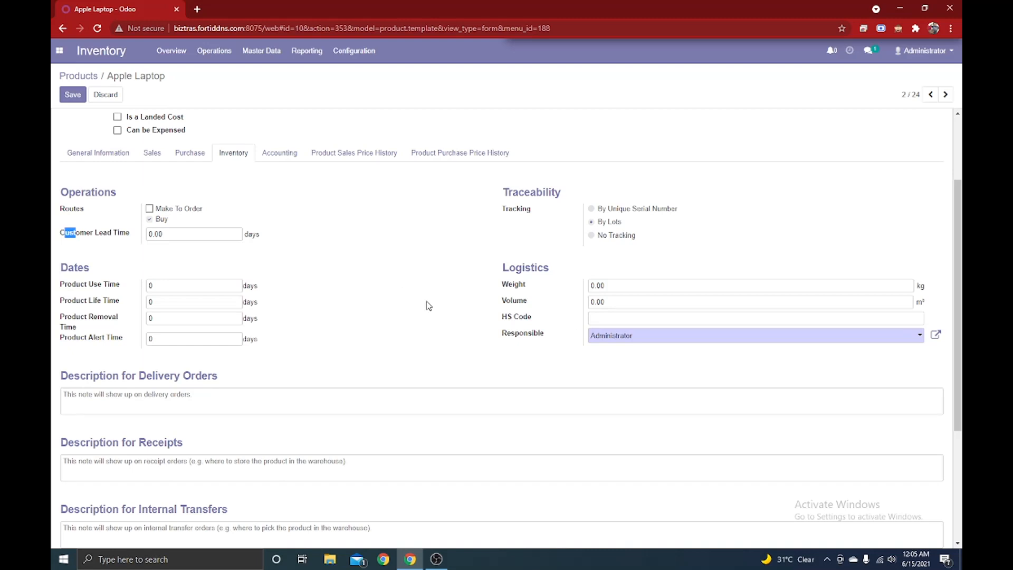
{"action": "left_click", "coordinate": [618, 286]}
{"action": "left_click", "coordinate": [593, 302]}
{"action": "scroll", "coordinate": [380, 327], "scroll_direction": "up", "scroll_amount": 3}
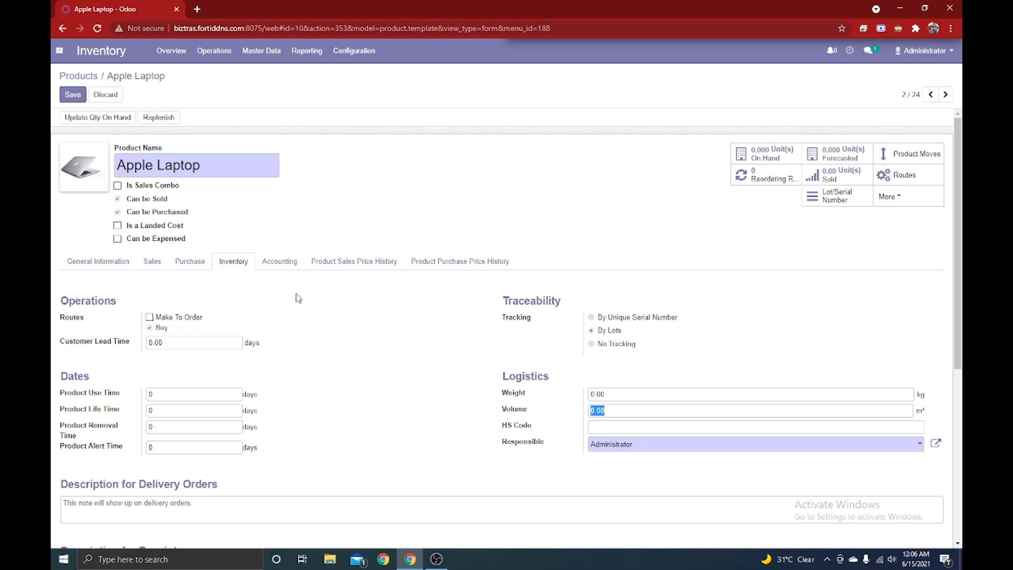
Review the Income Account, Expense Account, Price Difference Account and Asset Type fields in Apple Laptop's accounting settings.
{"action": "left_click", "coordinate": [278, 263]}
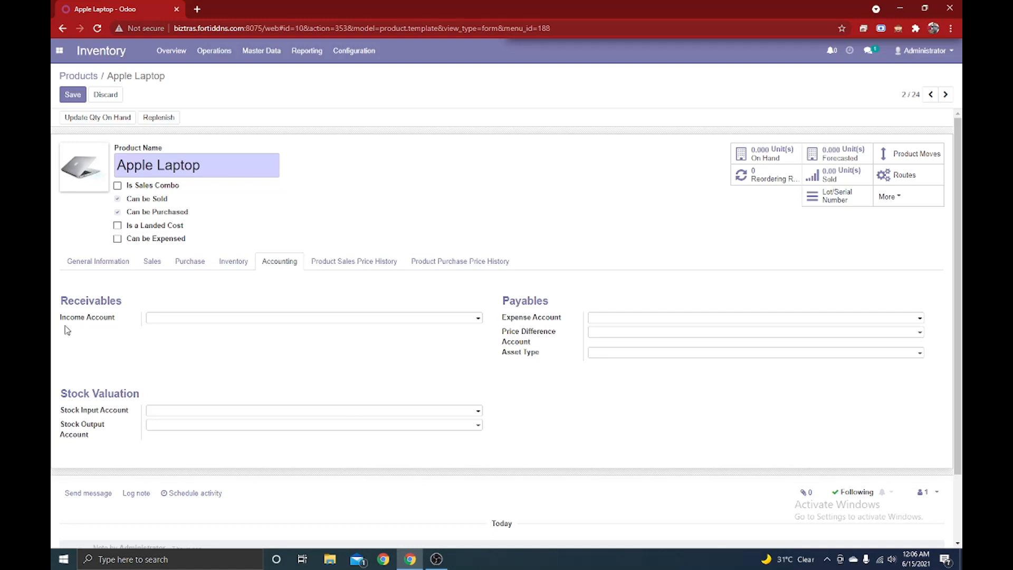
{"action": "left_click_drag", "start_coordinate": [62, 317], "coordinate": [104, 327]}
{"action": "left_click", "coordinate": [257, 376]}
{"action": "left_click_drag", "start_coordinate": [510, 320], "coordinate": [545, 327]}
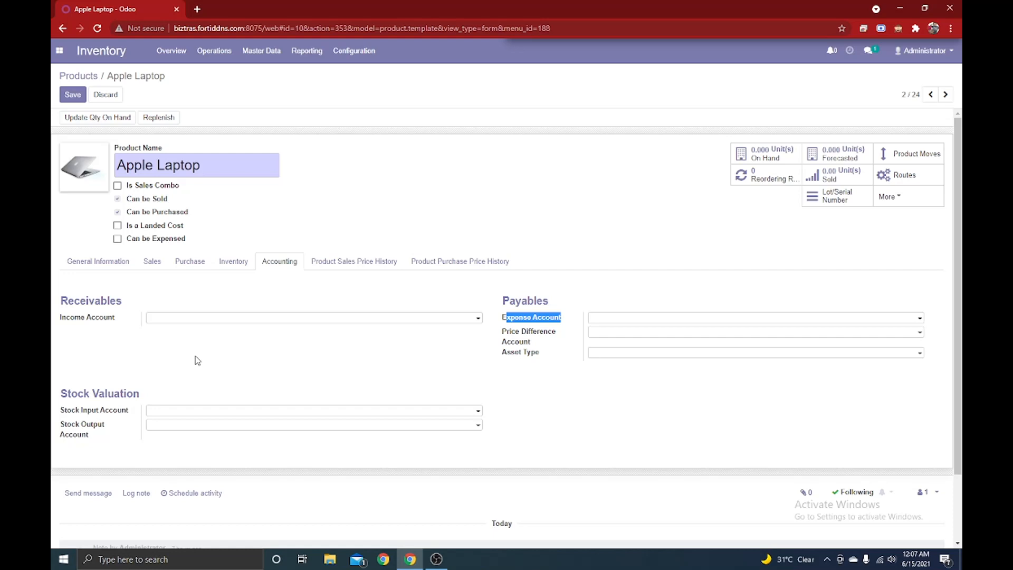
{"action": "left_click_drag", "start_coordinate": [509, 338], "coordinate": [624, 366]}
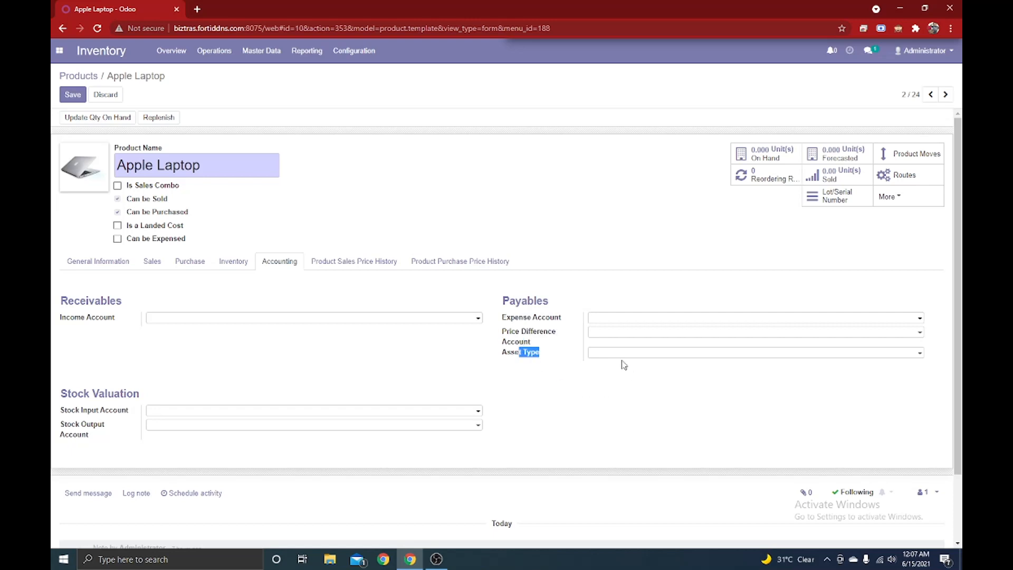
{"action": "left_click", "coordinate": [620, 354]}
{"action": "left_click", "coordinate": [533, 367]}
View Apple Laptop's sales and purchase price histories, and return to its general information.
{"action": "left_click", "coordinate": [346, 269]}
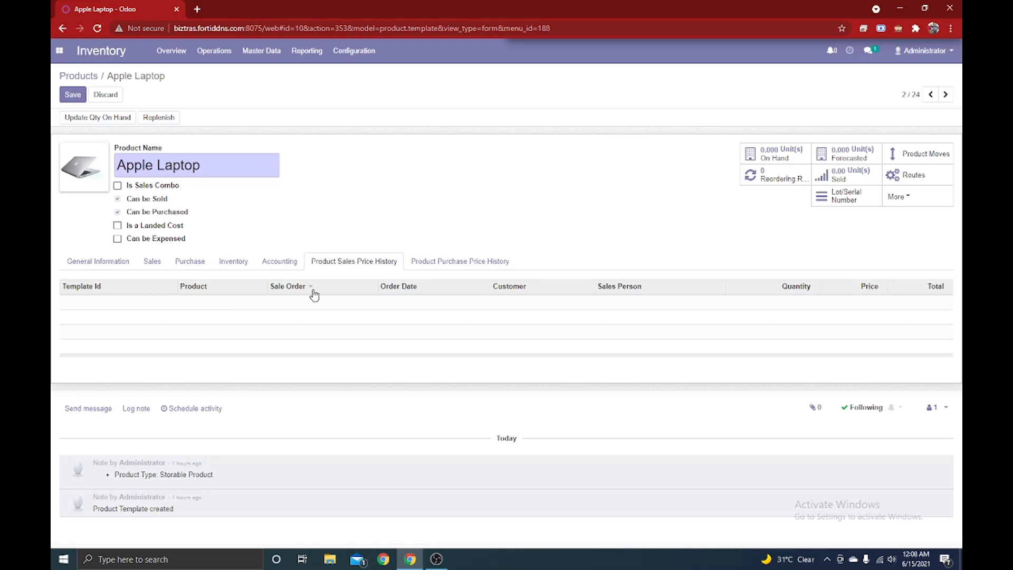
{"action": "left_click", "coordinate": [478, 265]}
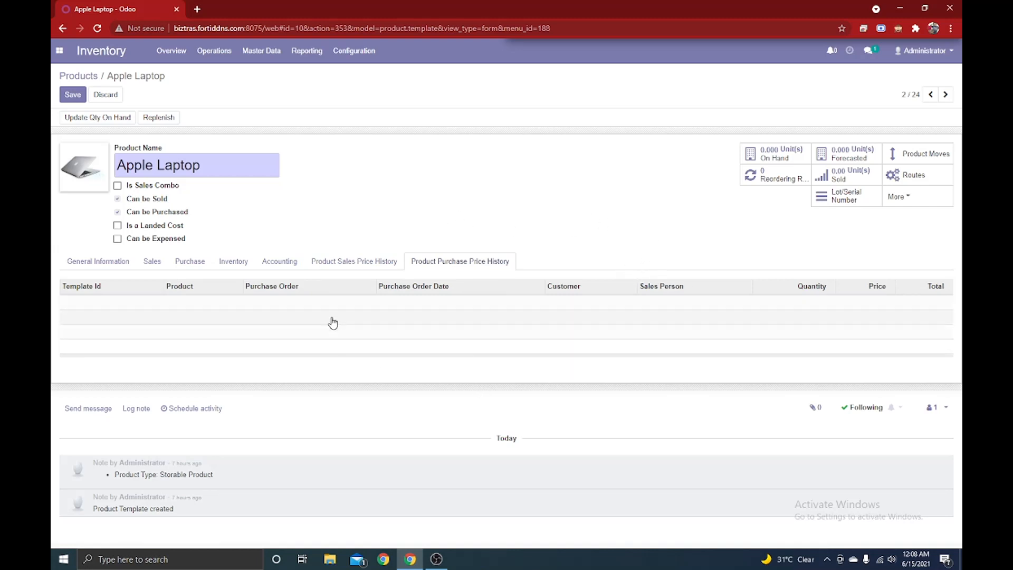
{"action": "left_click", "coordinate": [98, 271]}
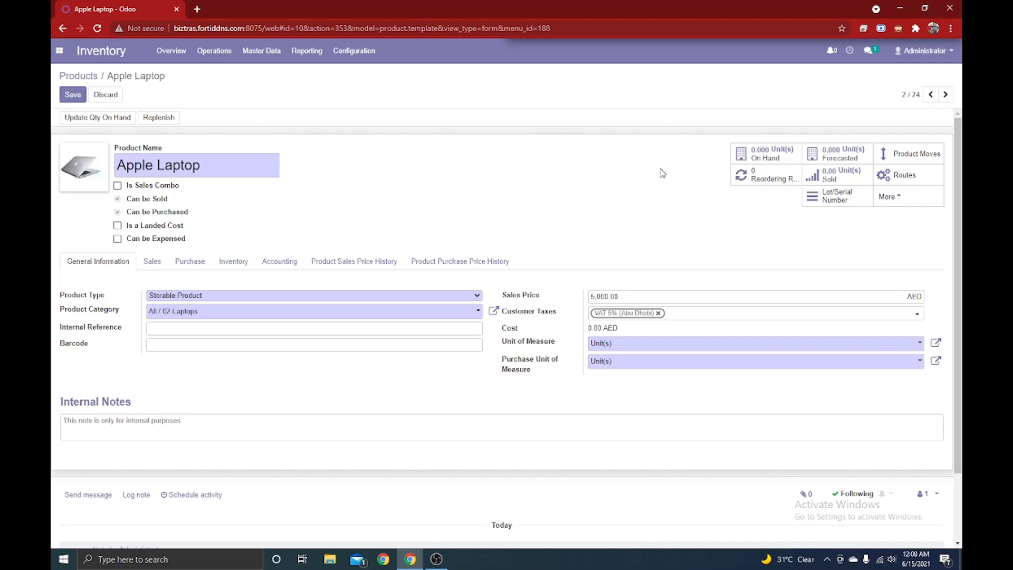
Discard the unsaved changes to Apple Laptop, and view its stock on hand before returning to the product form.
{"action": "left_click", "coordinate": [106, 96]}
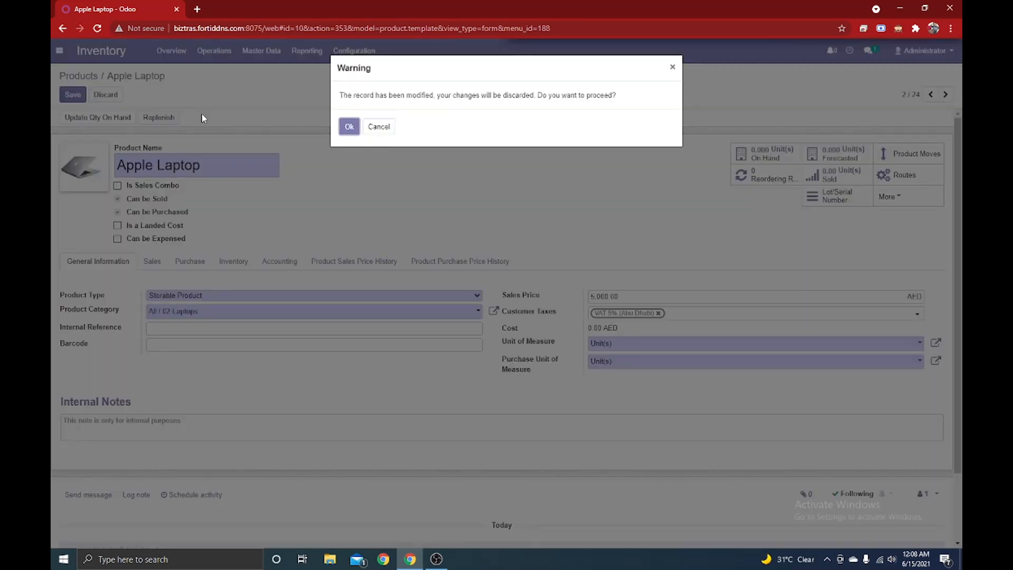
{"action": "left_click", "coordinate": [351, 128]}
{"action": "left_click", "coordinate": [763, 154]}
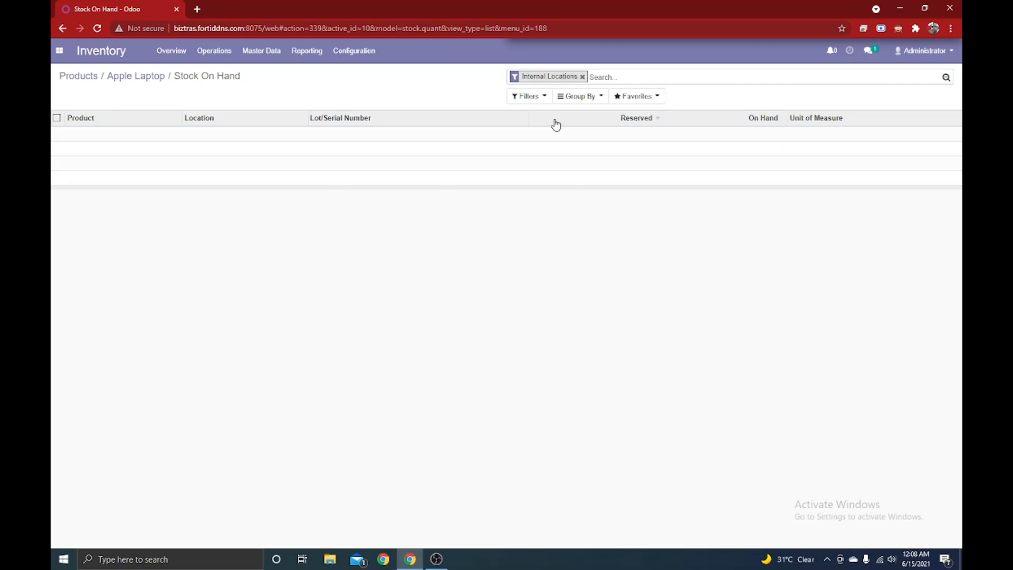
{"action": "left_click", "coordinate": [148, 79]}
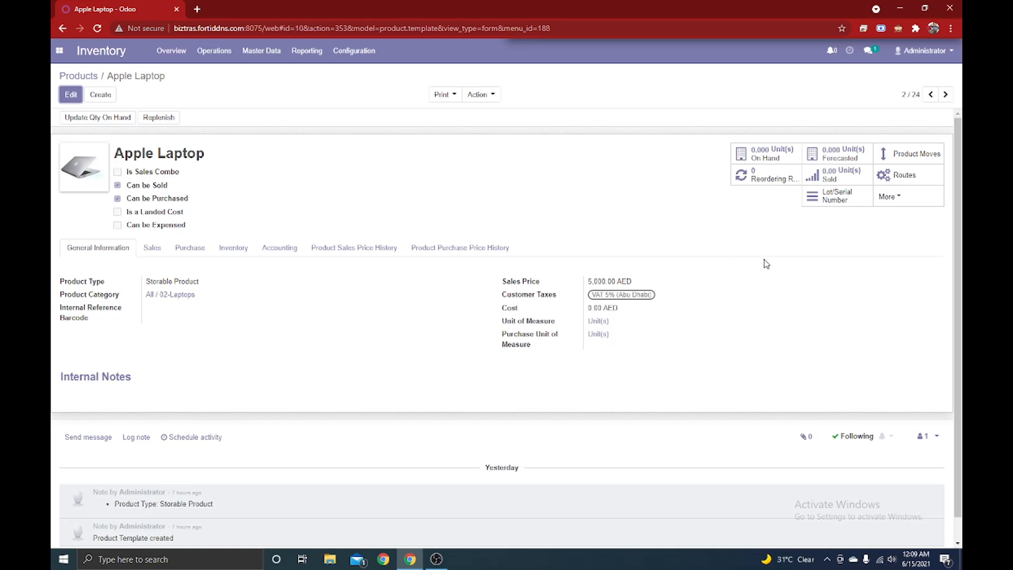
Examine the lead time options and quantity fields of a new reordering rule for Apple Laptop, and leave it unsaved.
{"action": "left_click", "coordinate": [767, 185]}
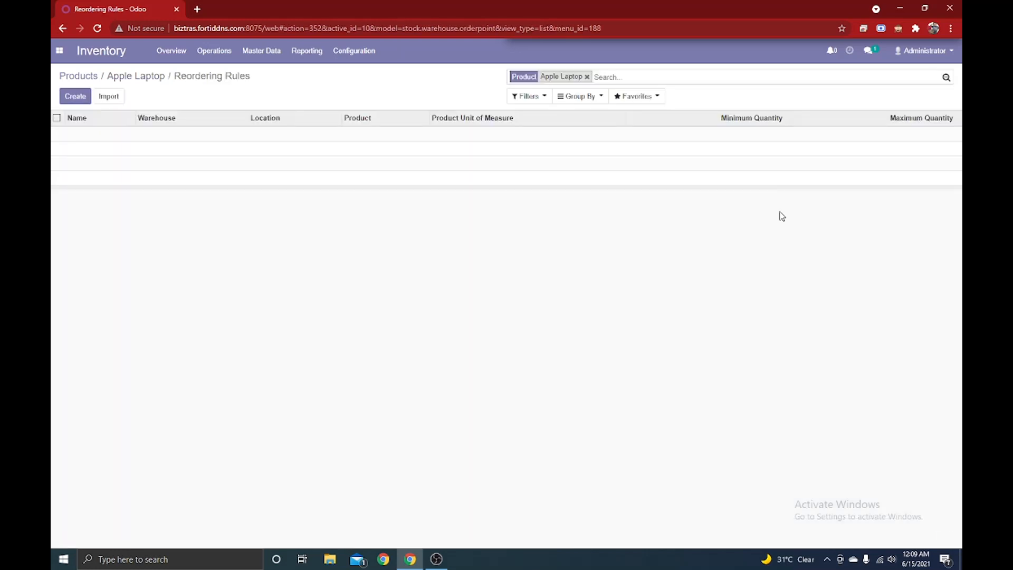
{"action": "left_click", "coordinate": [66, 96]}
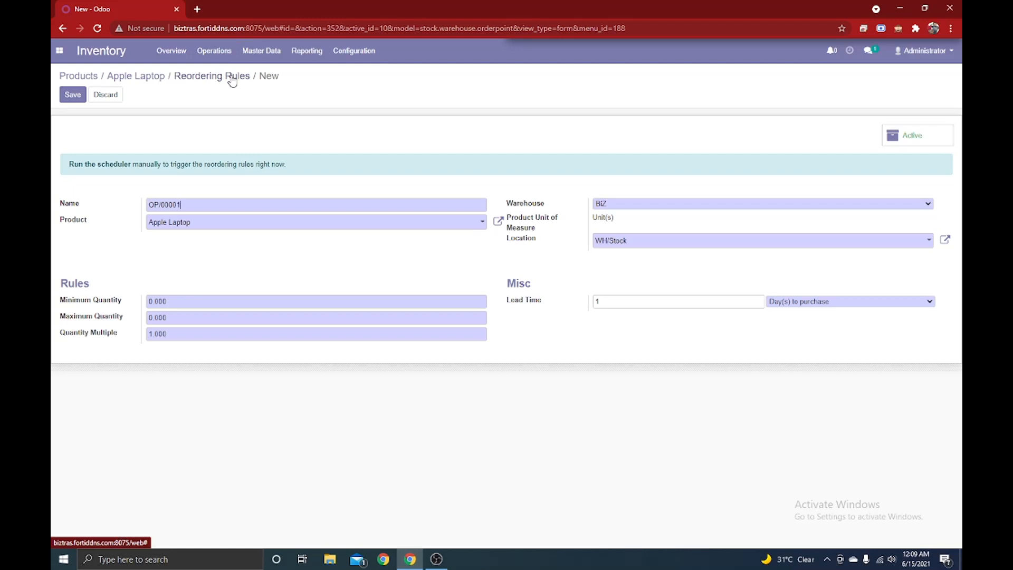
{"action": "left_click", "coordinate": [210, 75]}
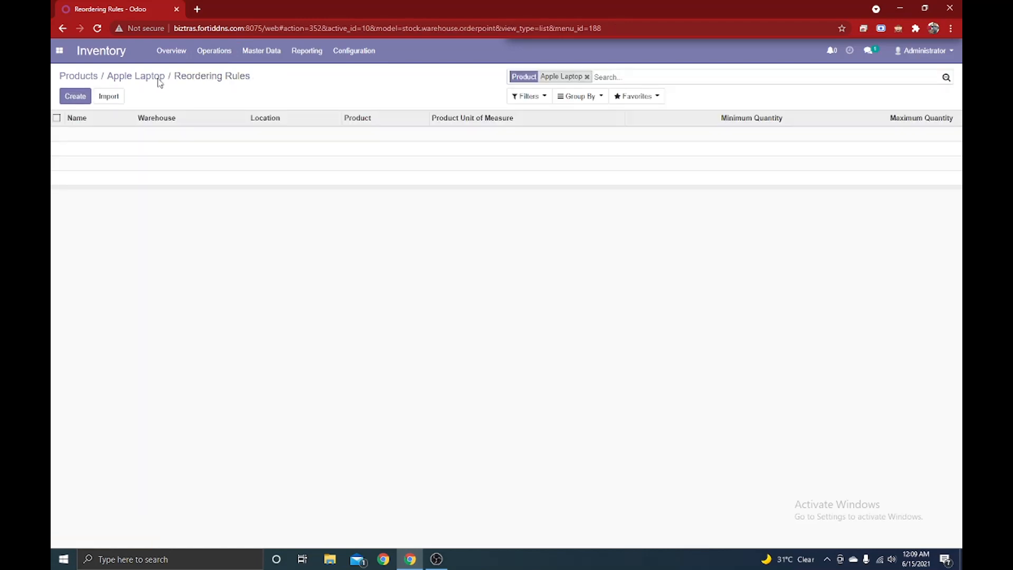
{"action": "left_click", "coordinate": [75, 97]}
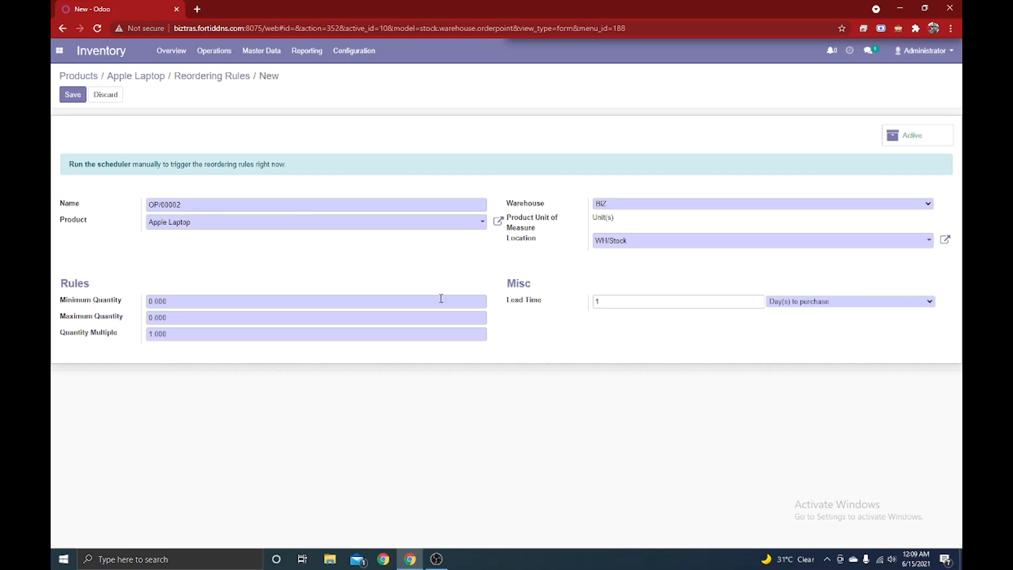
{"action": "left_click", "coordinate": [804, 306]}
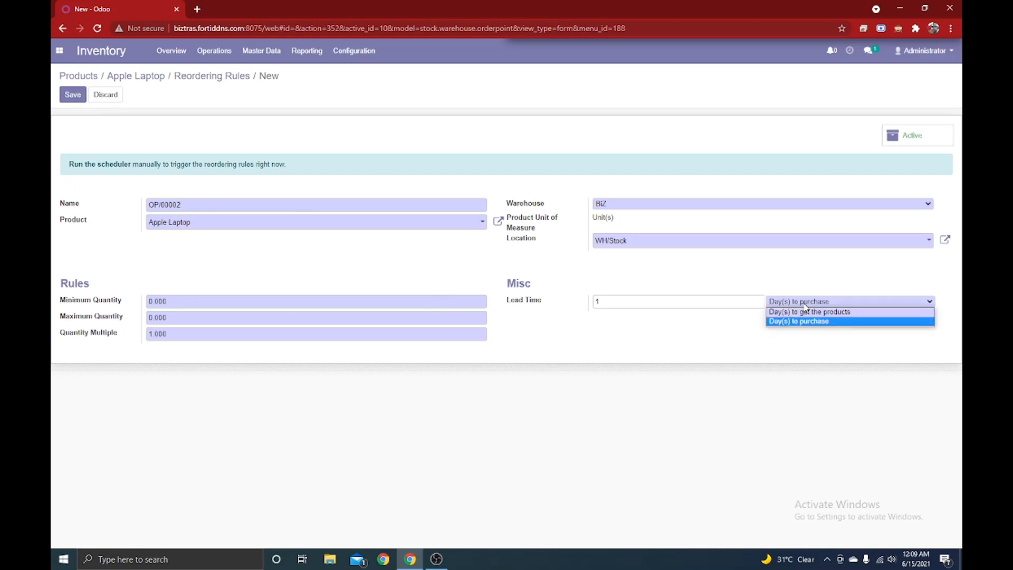
{"action": "left_click_drag", "start_coordinate": [634, 301], "coordinate": [590, 300]}
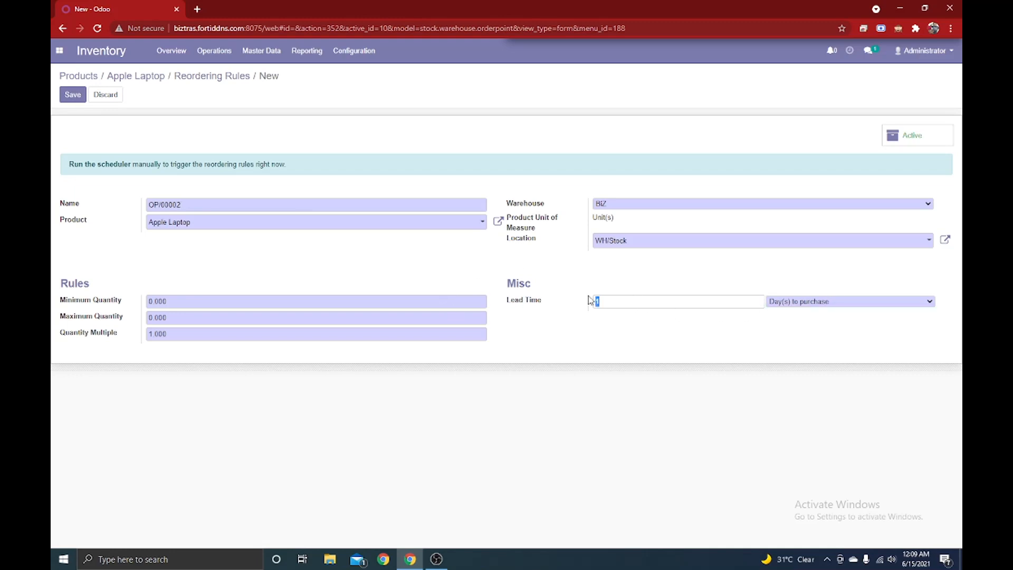
{"action": "left_click", "coordinate": [527, 320]}
{"action": "left_click_drag", "start_coordinate": [217, 301], "coordinate": [140, 317]}
{"action": "left_click_drag", "start_coordinate": [191, 334], "coordinate": [150, 334]}
{"action": "left_click", "coordinate": [148, 77]}
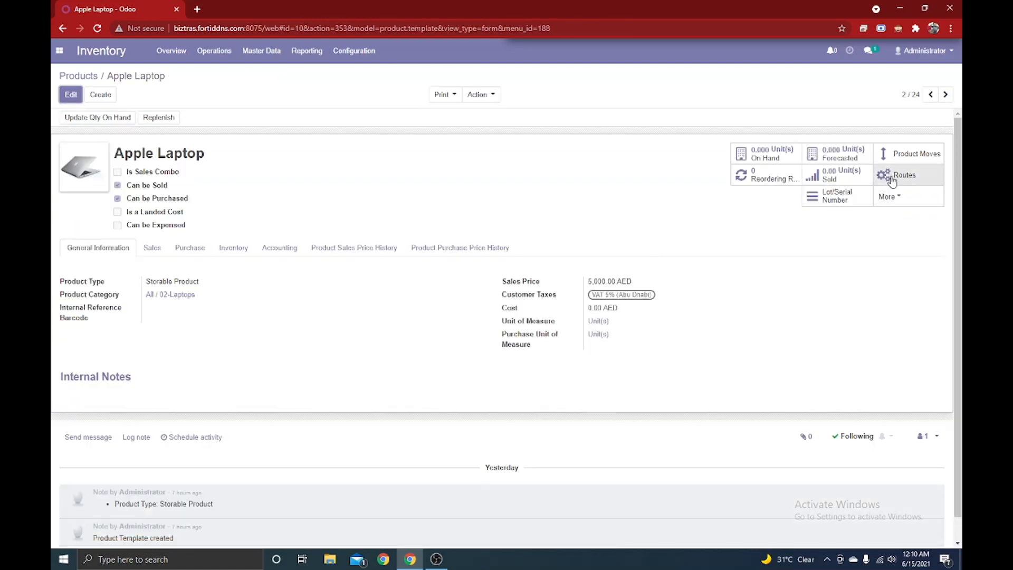
Inspect the Stock Rules Report options for Apple Laptop's routes, cancel them, and view the product's lots/serial numbers.
{"action": "left_click", "coordinate": [891, 180]}
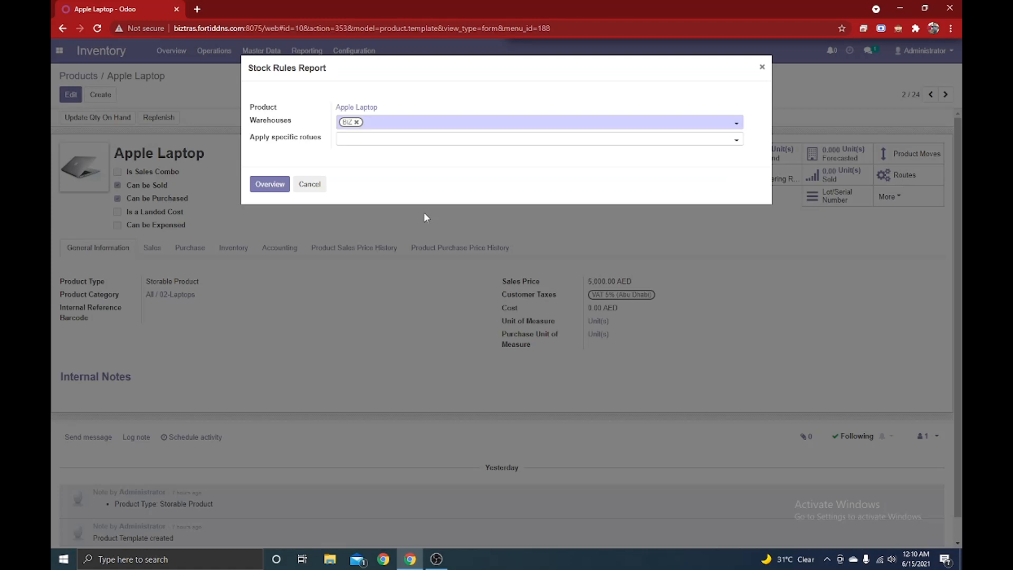
{"action": "left_click", "coordinate": [312, 184]}
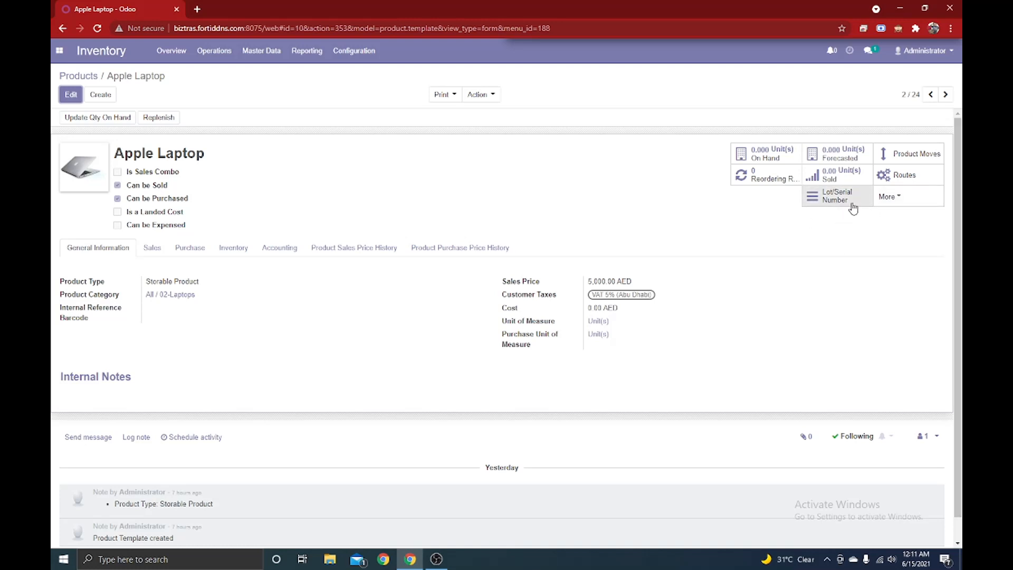
{"action": "left_click", "coordinate": [832, 205]}
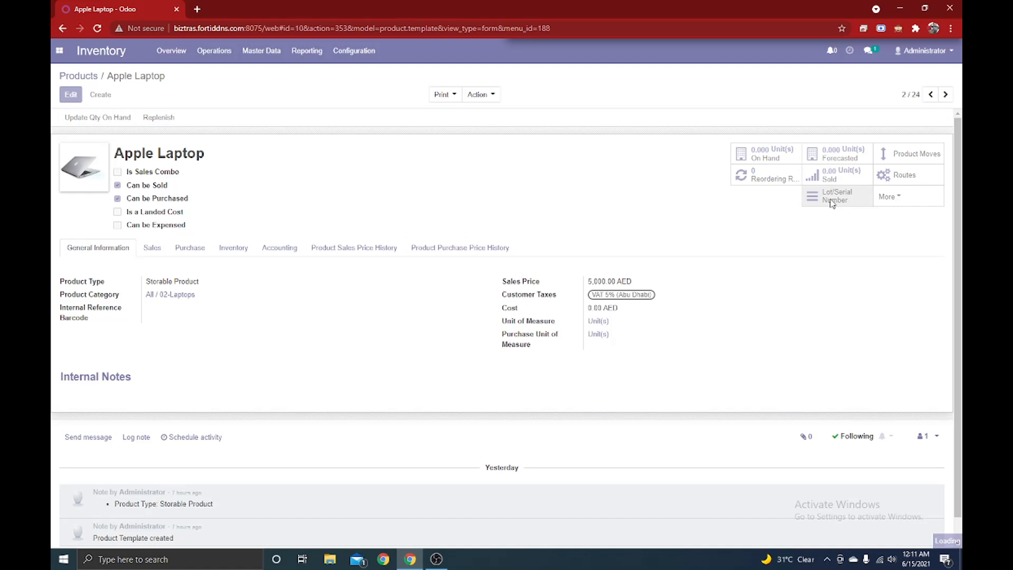
{"action": "left_click", "coordinate": [142, 77]}
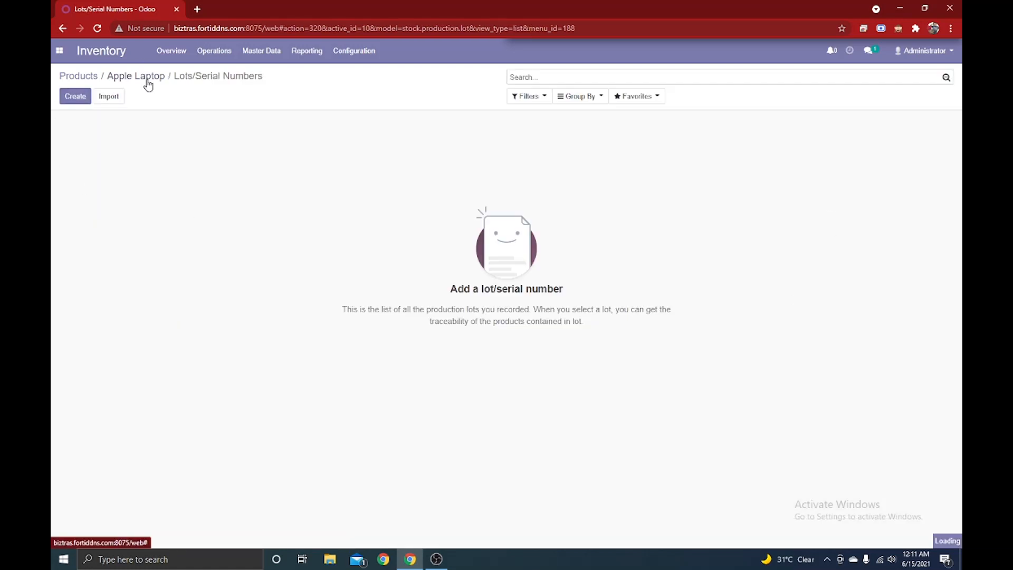
View the Purchased and Active shortcuts on Apple Laptop's form, and return to the product list.
{"action": "left_click", "coordinate": [886, 196]}
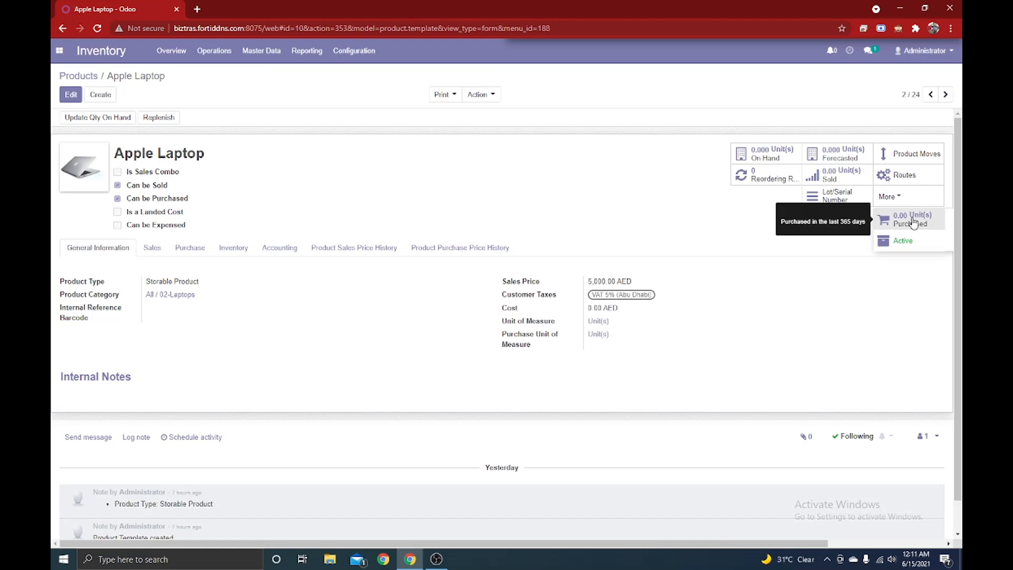
{"action": "left_click", "coordinate": [918, 242]}
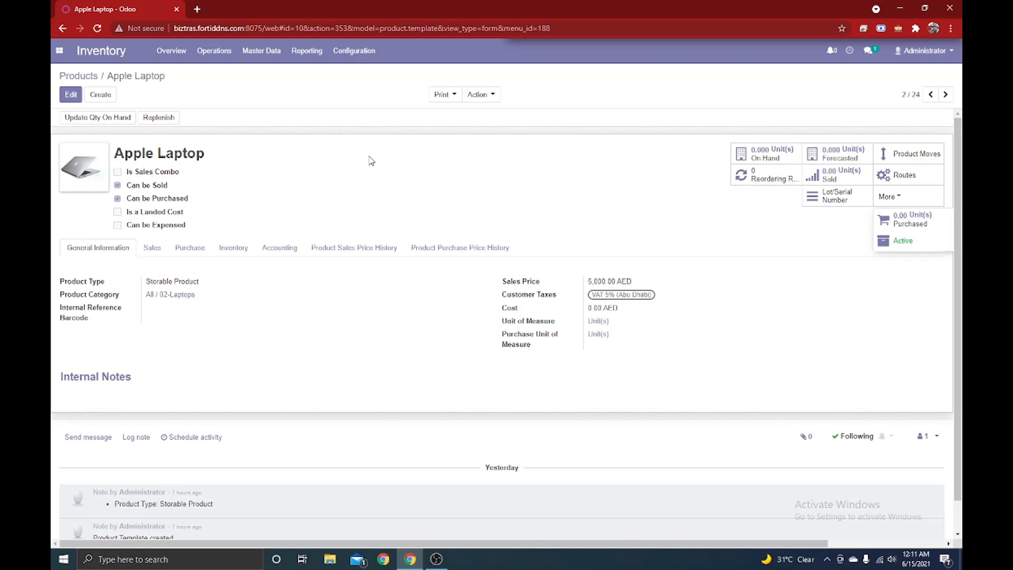
{"action": "left_click", "coordinate": [93, 78]}
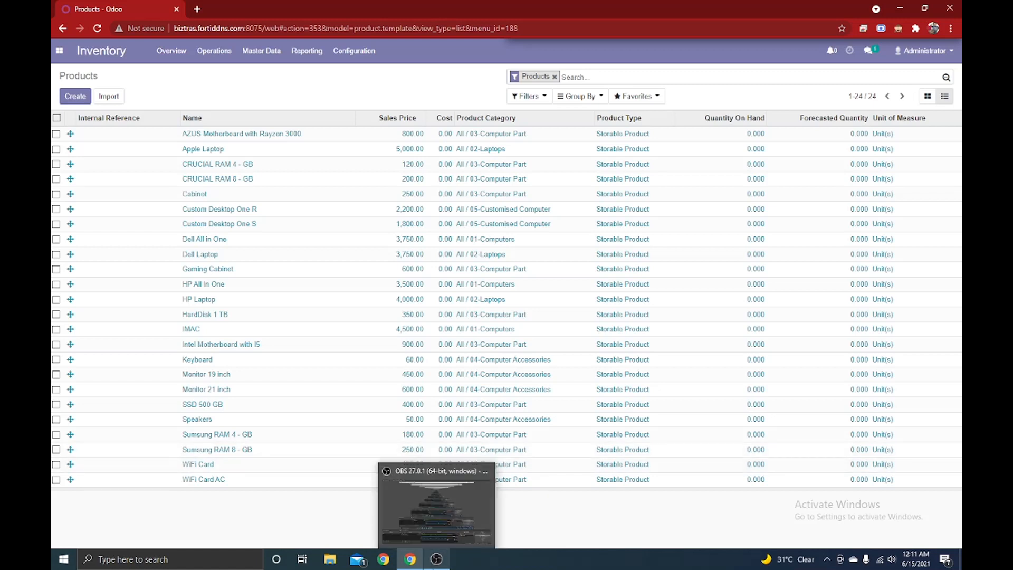
{"action": "left_click", "coordinate": [436, 559]}
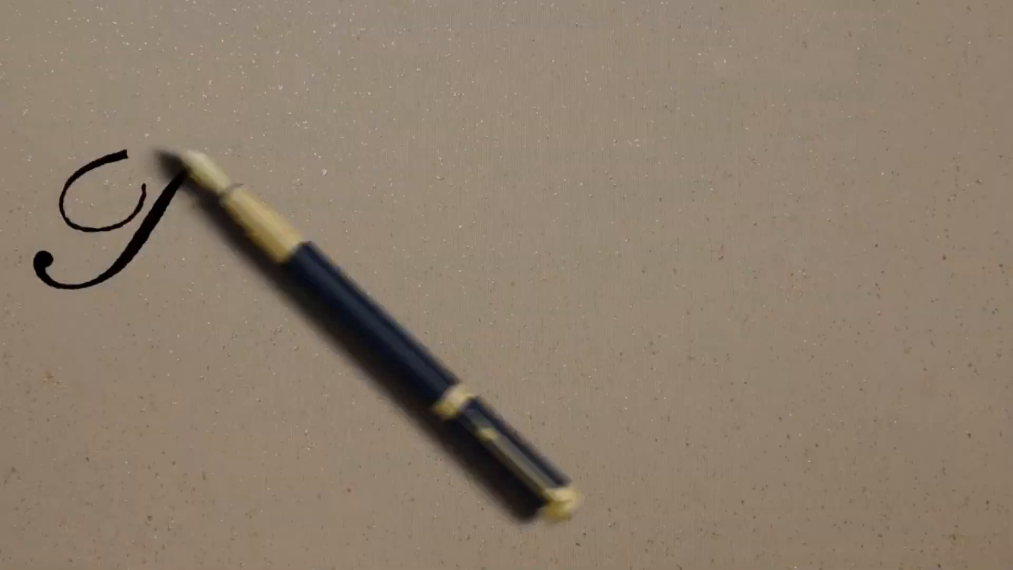